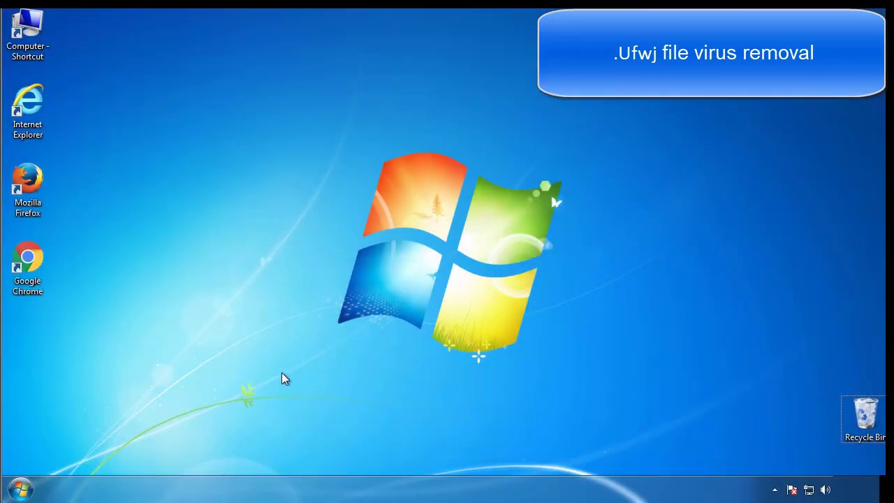
# Step: Launch msconfig, enable Minimal safe boot on the Boot tab, and restart the computer
pyautogui.click(21, 489)
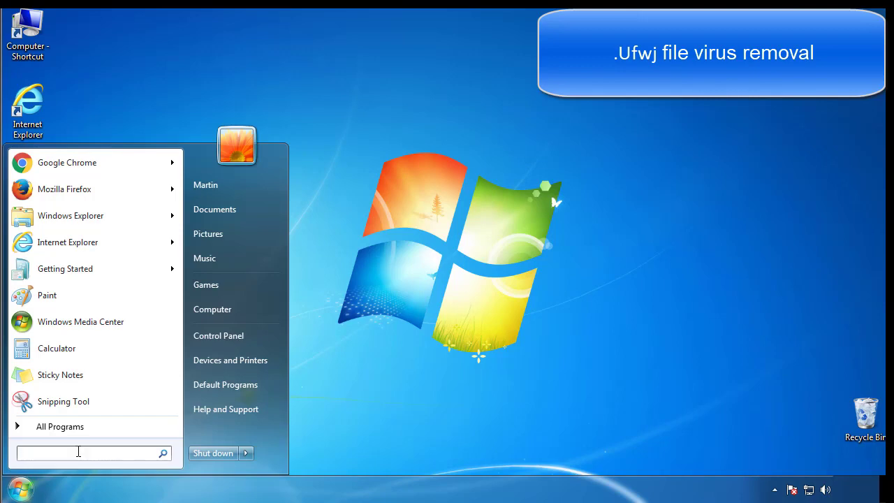
pyautogui.write('mscon')
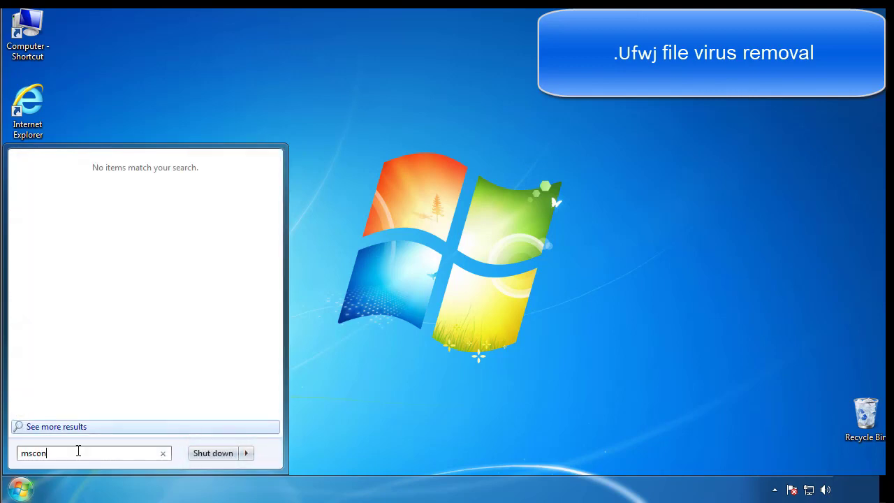
pyautogui.write('fig')
pyautogui.press('Return')
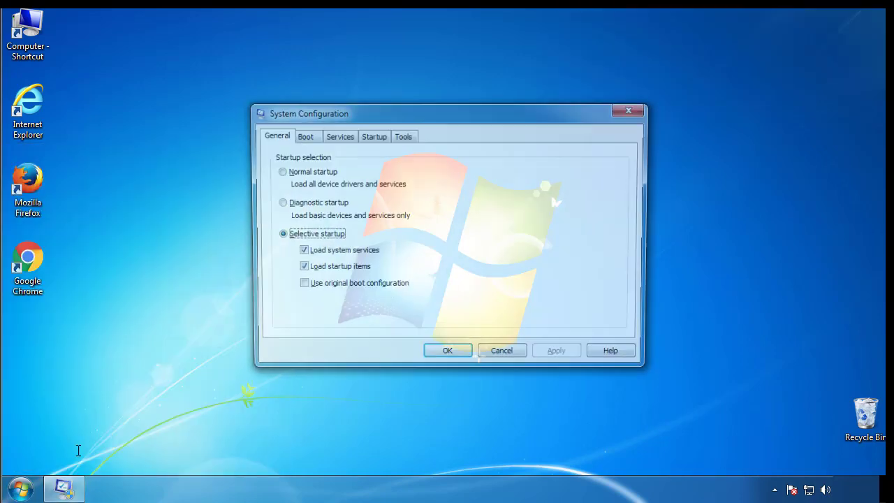
pyautogui.click(301, 137)
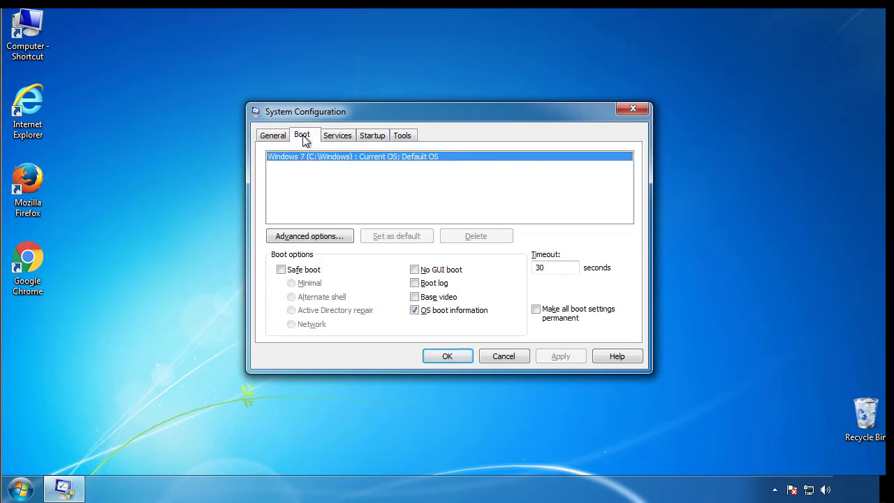
pyautogui.click(281, 270)
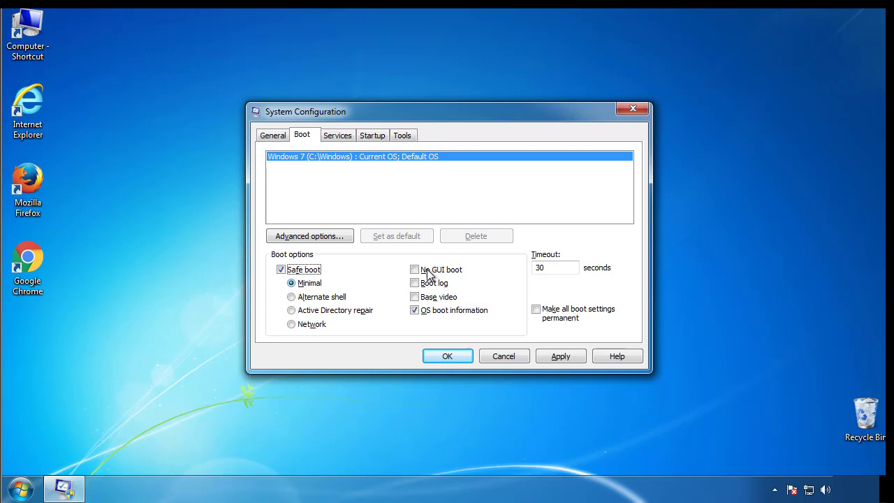
pyautogui.click(460, 361)
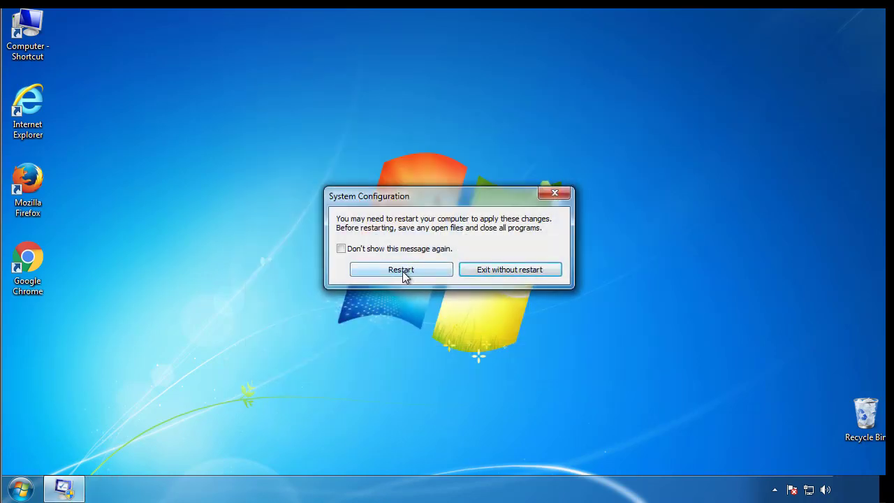
pyautogui.click(403, 273)
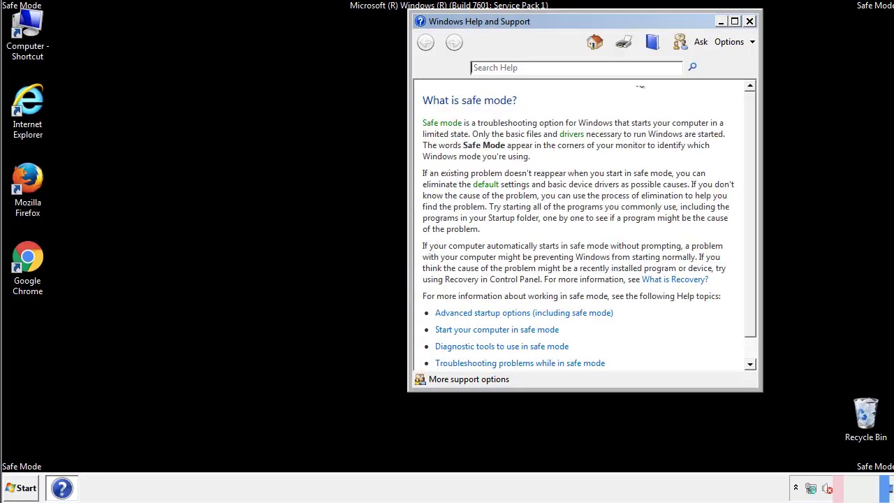
# Step: Close Safe Mode help, set Folder Options to show hidden files, folders and drives, and close Control Panel
pyautogui.click(750, 21)
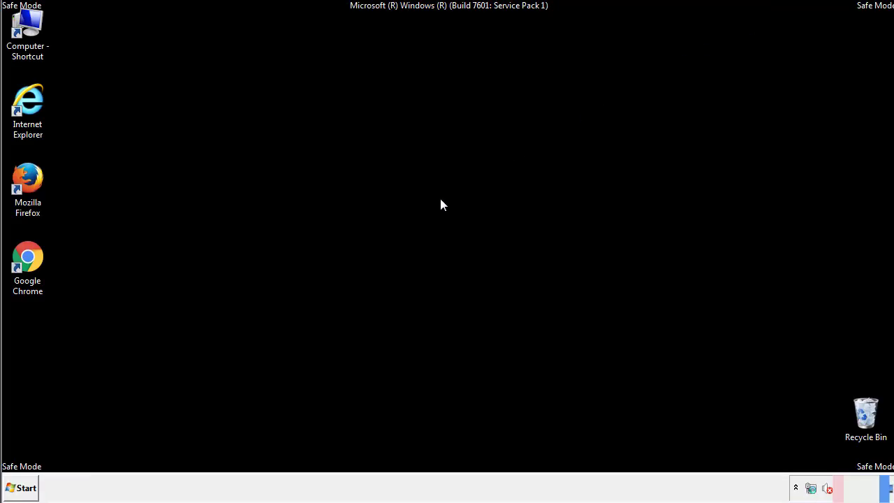
pyautogui.click(28, 487)
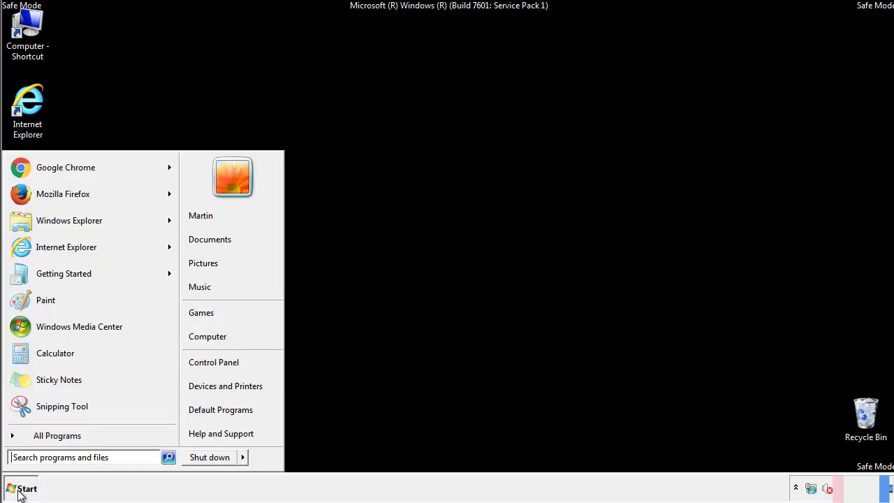
pyautogui.click(224, 361)
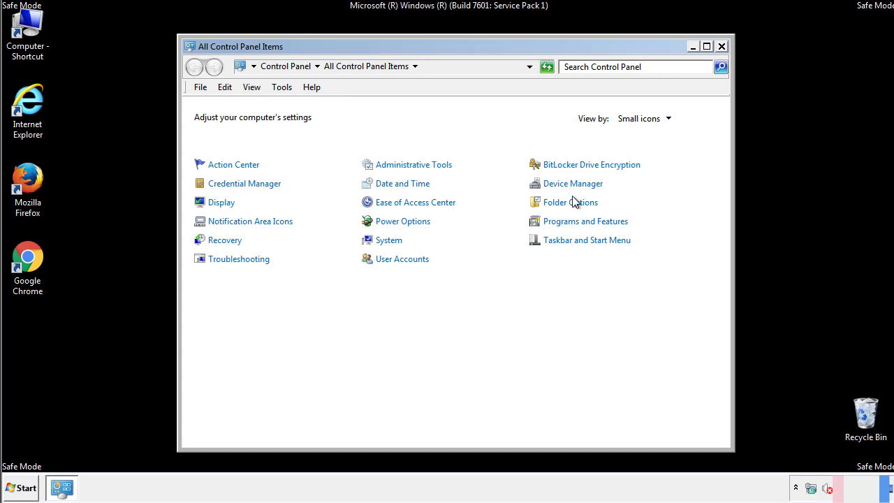
pyautogui.click(573, 204)
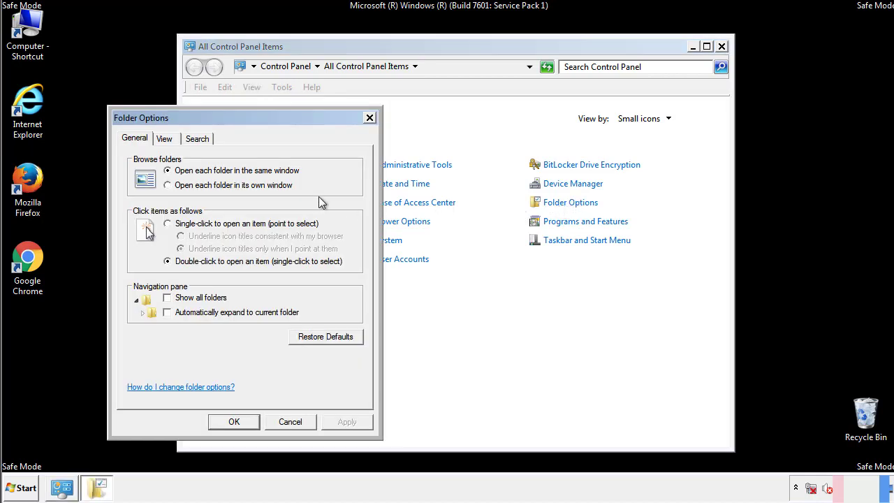
pyautogui.click(166, 139)
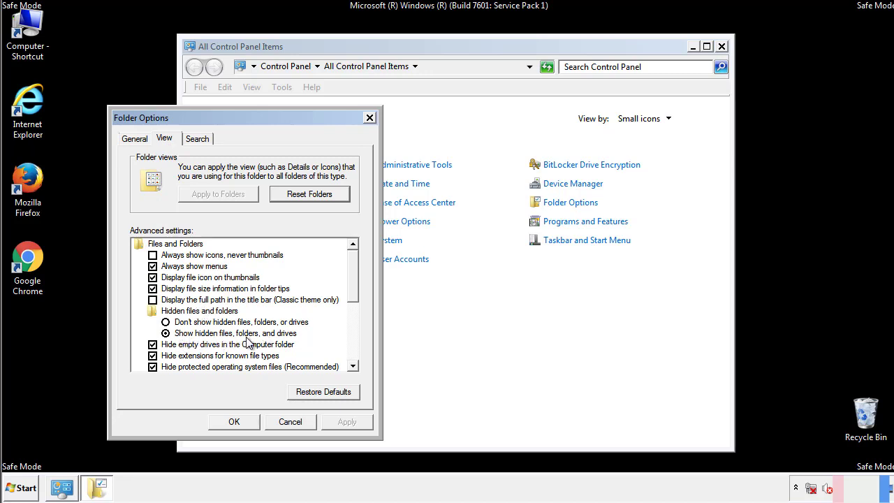
pyautogui.click(241, 420)
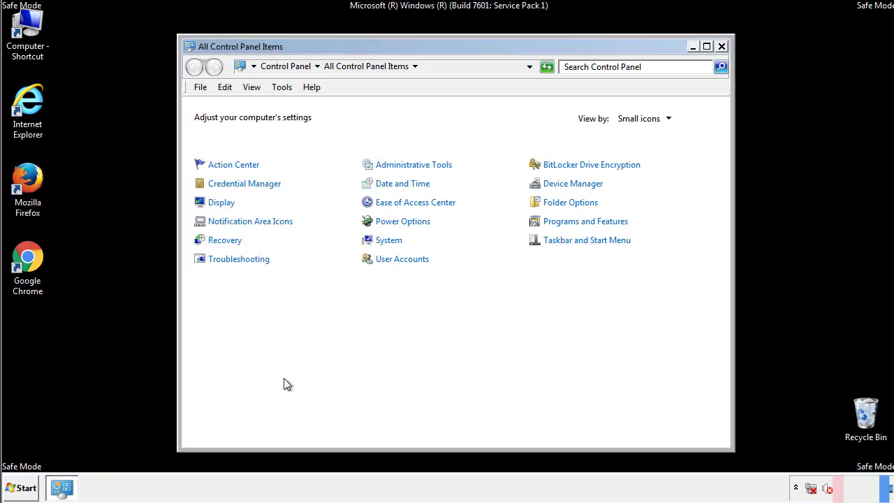
pyautogui.click(722, 47)
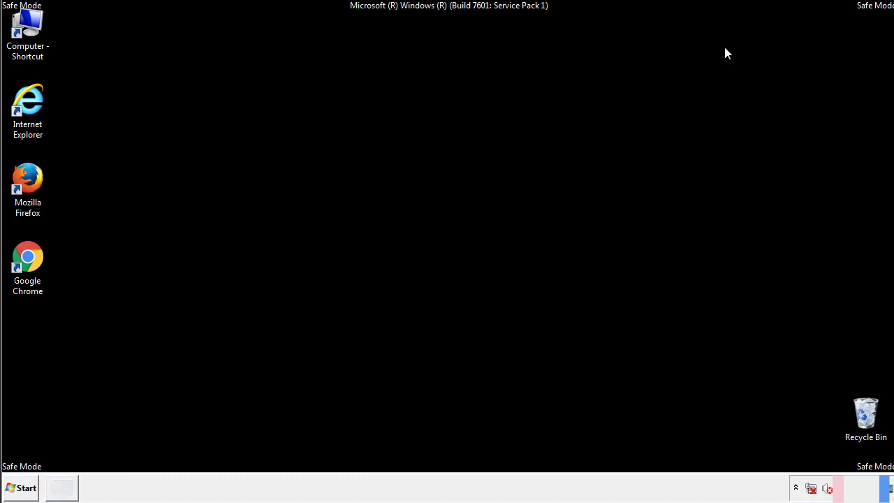
# Step: Open Computer and browse into C:\Windows, scrolling down to System32
pyautogui.doubleClick(28, 28)
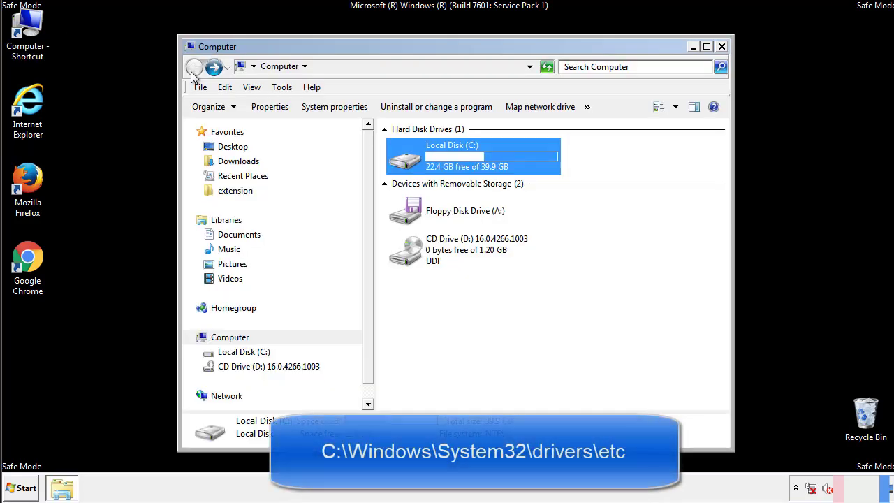
pyautogui.doubleClick(411, 164)
pyautogui.click(409, 257)
pyautogui.doubleClick(409, 258)
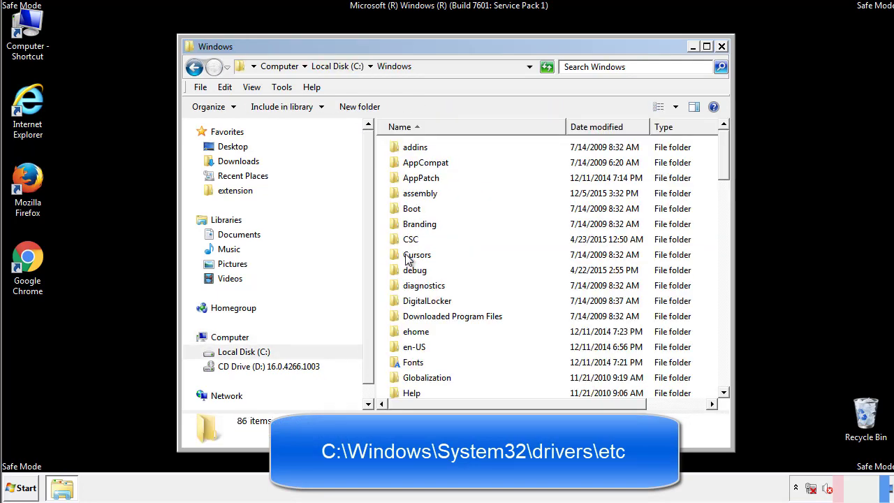
pyautogui.scroll(-2, 411, 316)
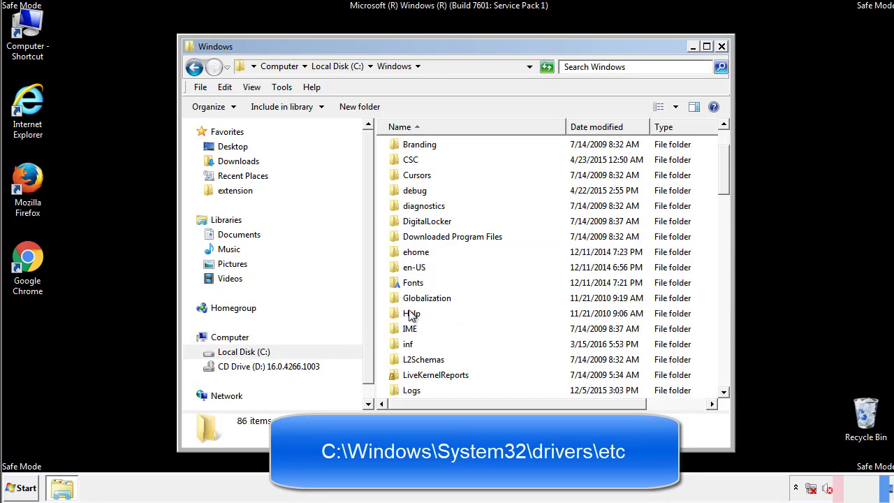
pyautogui.scroll(-2, 411, 316)
pyautogui.scroll(-2, 411, 316)
pyautogui.scroll(-3, 411, 316)
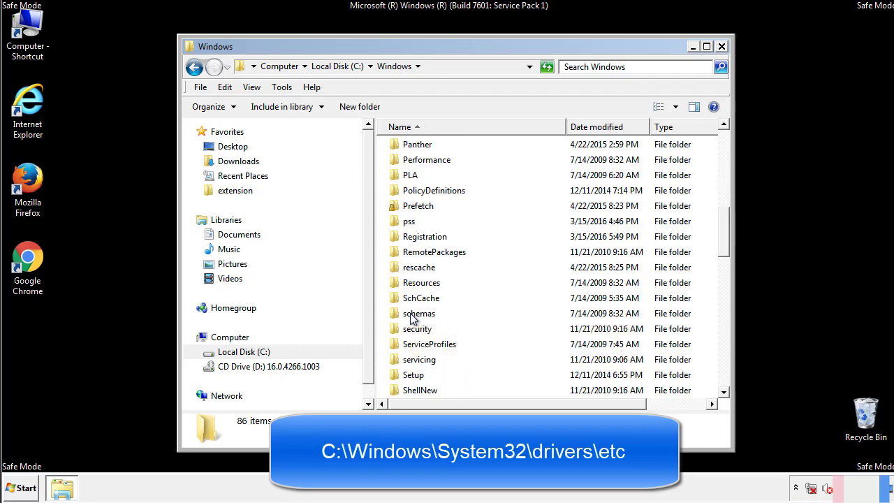
pyautogui.scroll(-2, 411, 316)
# Step: Go through System32\drivers\etc and open the hosts file, bringing up the Open with choice
pyautogui.doubleClick(420, 362)
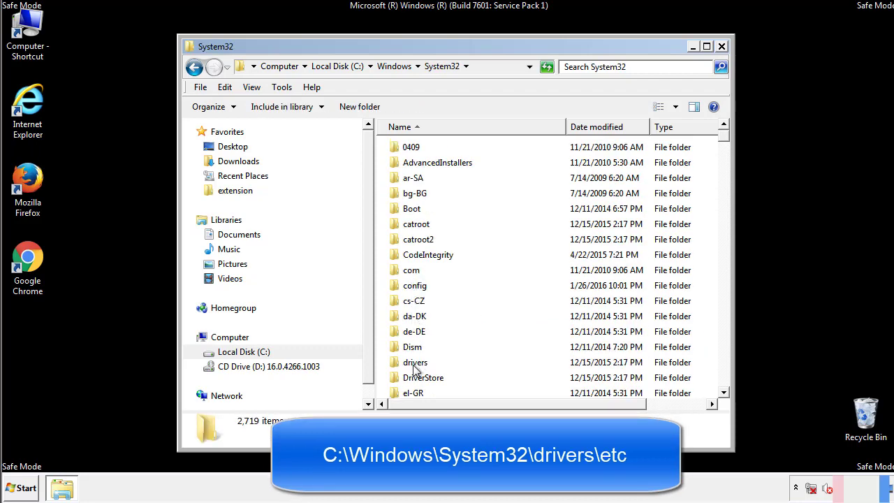
pyautogui.doubleClick(415, 363)
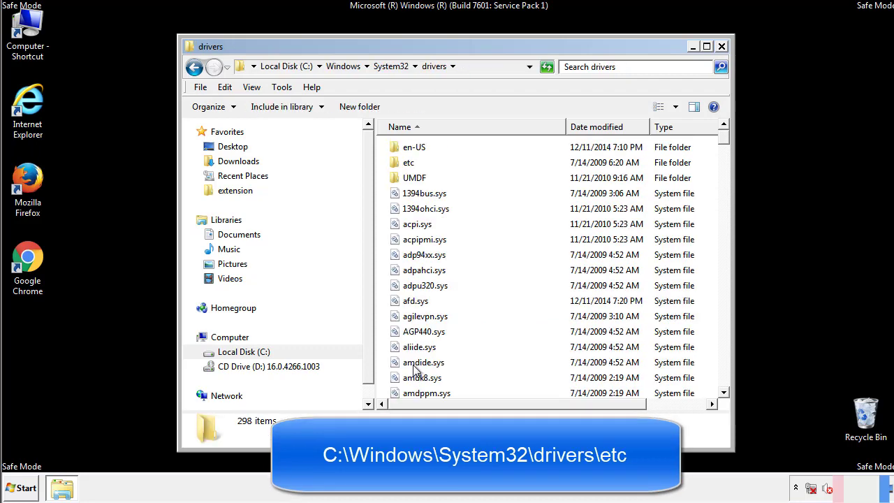
pyautogui.doubleClick(400, 167)
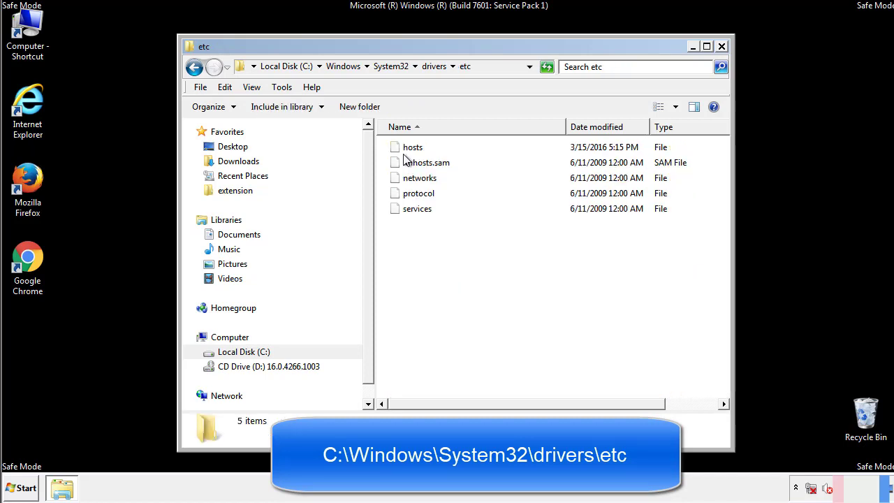
pyautogui.doubleClick(406, 147)
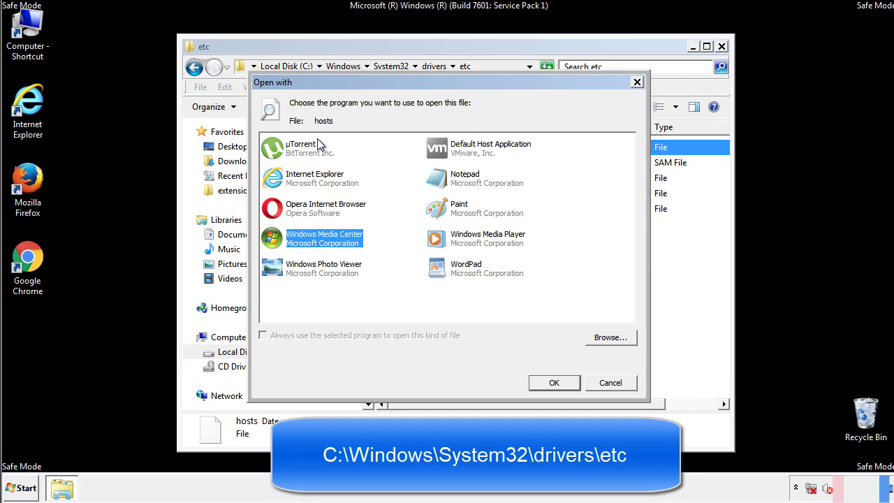
# Step: Open hosts in Notepad and delete the four suspicious host entries at the bottom
pyautogui.click(453, 183)
pyautogui.click(553, 382)
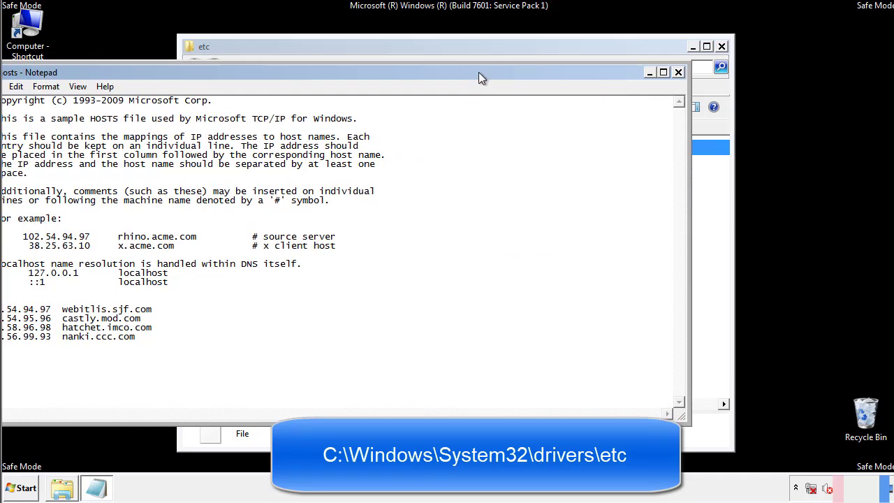
pyautogui.moveTo(366, 63); pyautogui.dragTo(568, 77)
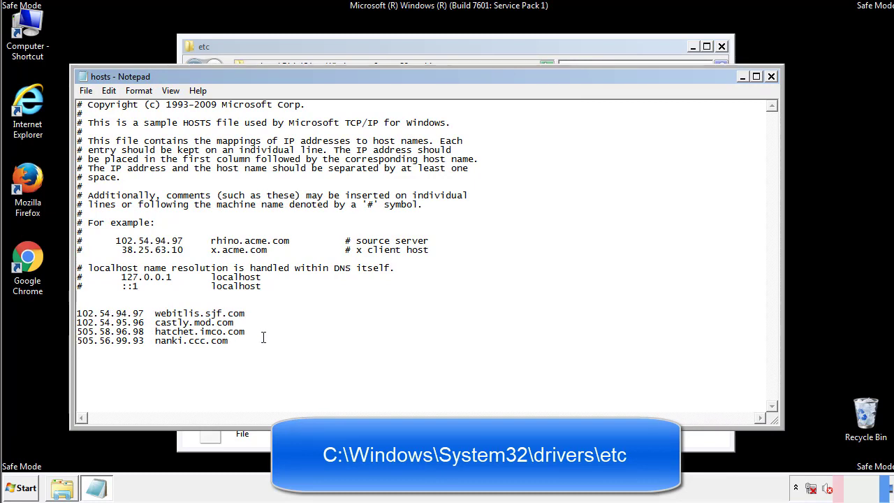
pyautogui.moveTo(250, 342); pyautogui.dragTo(76, 314)
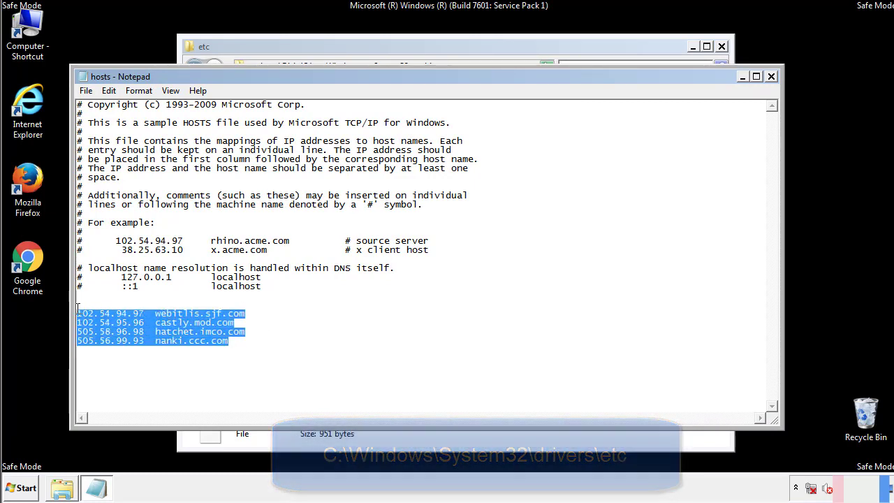
pyautogui.press('Delete')
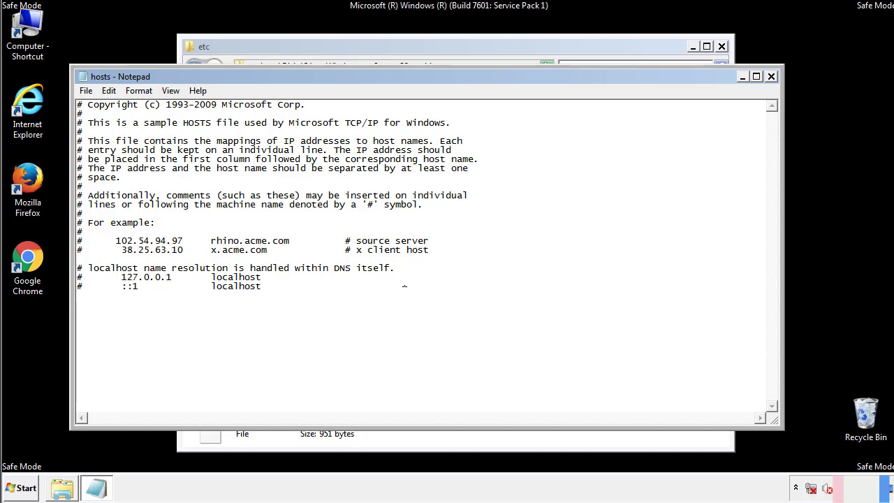
# Step: Save the edited hosts file and close Notepad and the etc folder window
pyautogui.click(772, 77)
pyautogui.click(393, 257)
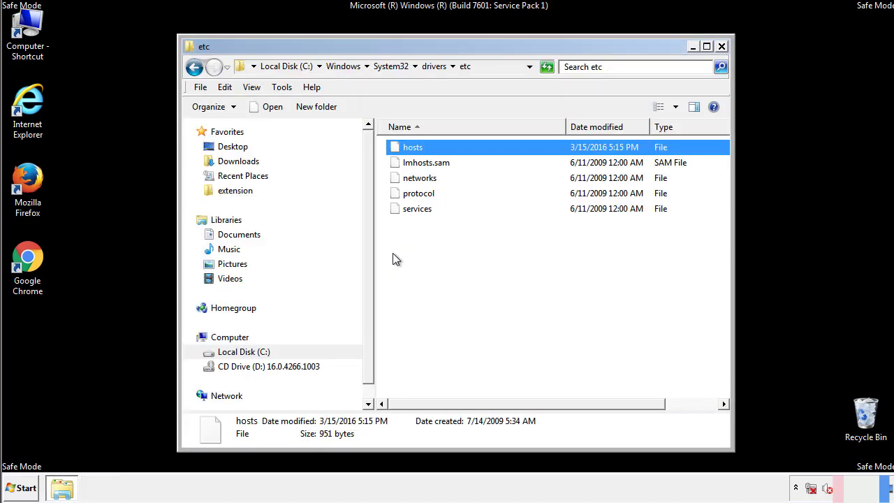
pyautogui.click(393, 255)
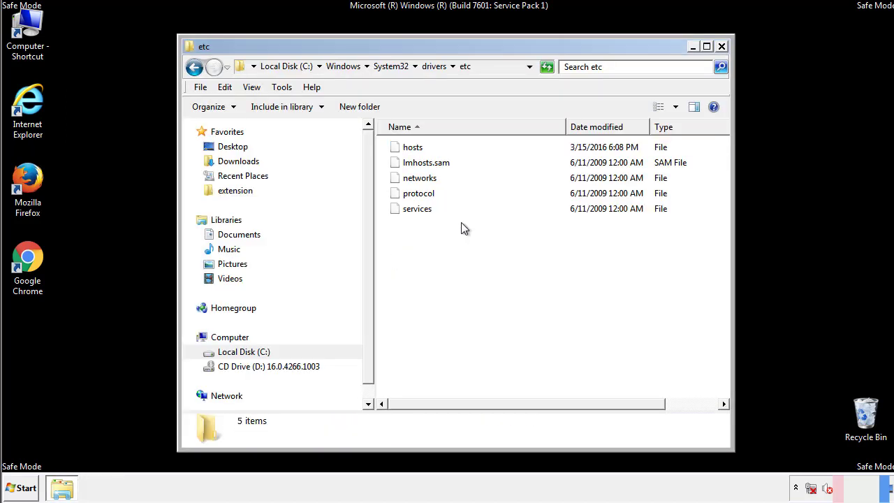
pyautogui.click(722, 48)
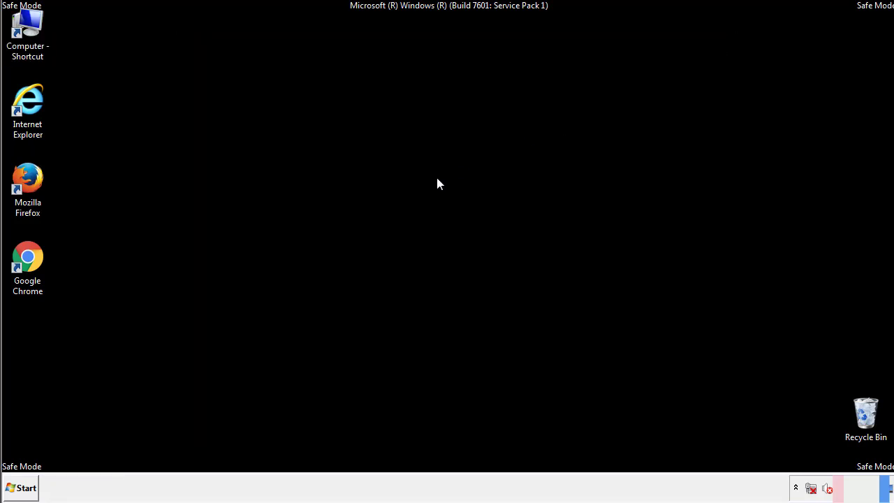
# Step: Open the Startup folder from All Programs in an Explorer window
pyautogui.click(22, 488)
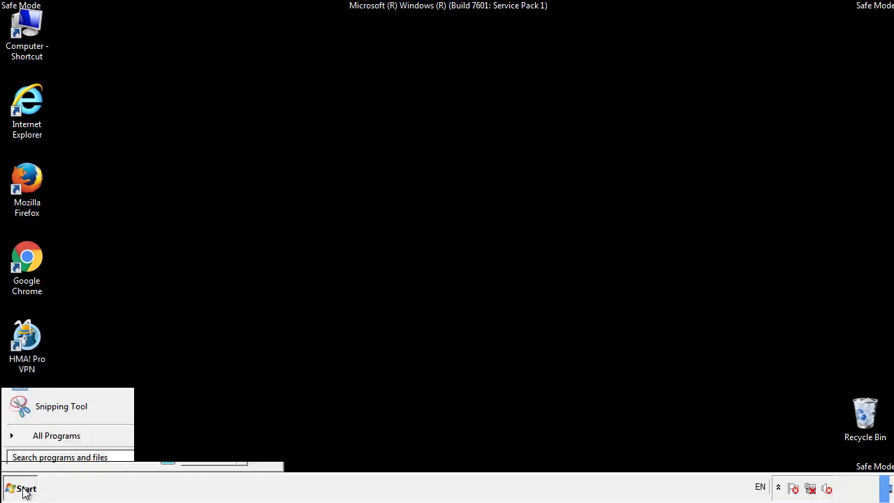
pyautogui.click(40, 441)
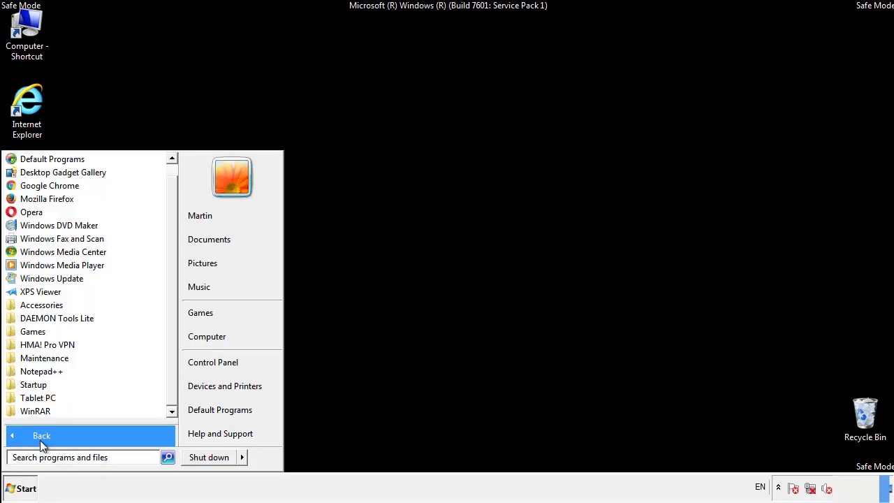
pyautogui.rightClick(37, 387)
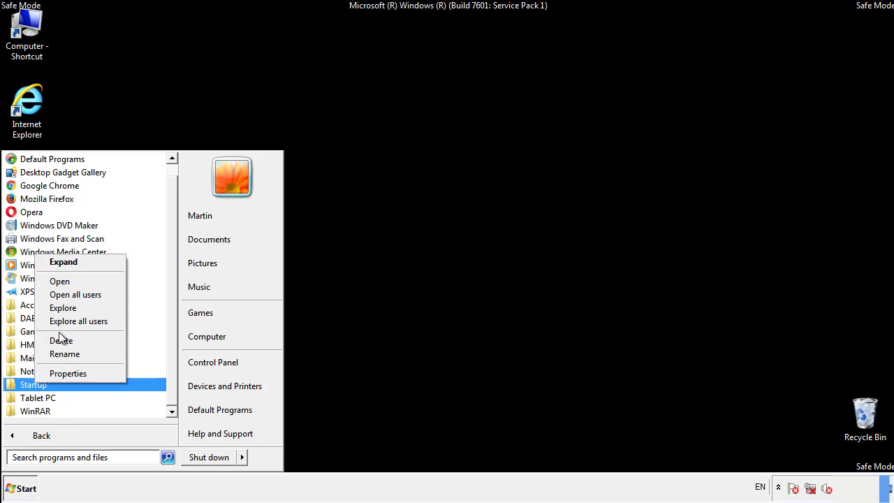
pyautogui.click(67, 280)
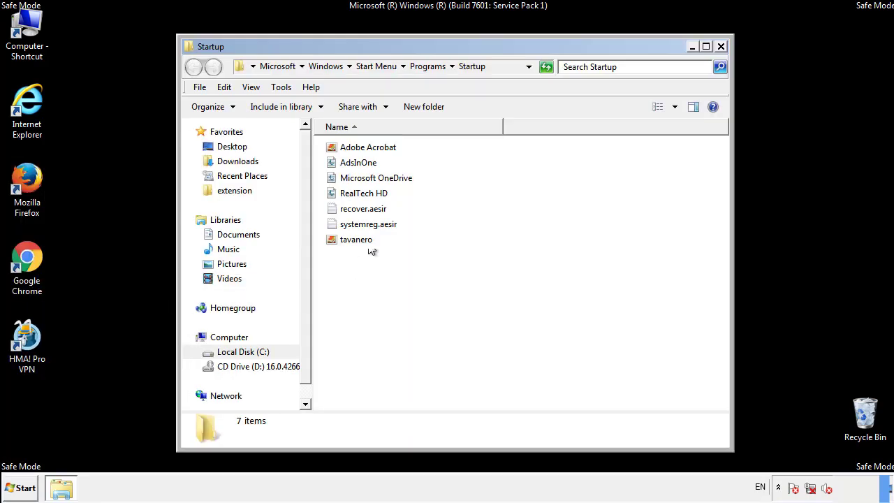
# Step: Delete AdsInOne, recover.aesir, systemreg.aesir and tavanero from Startup, then close the window
pyautogui.click(365, 165)
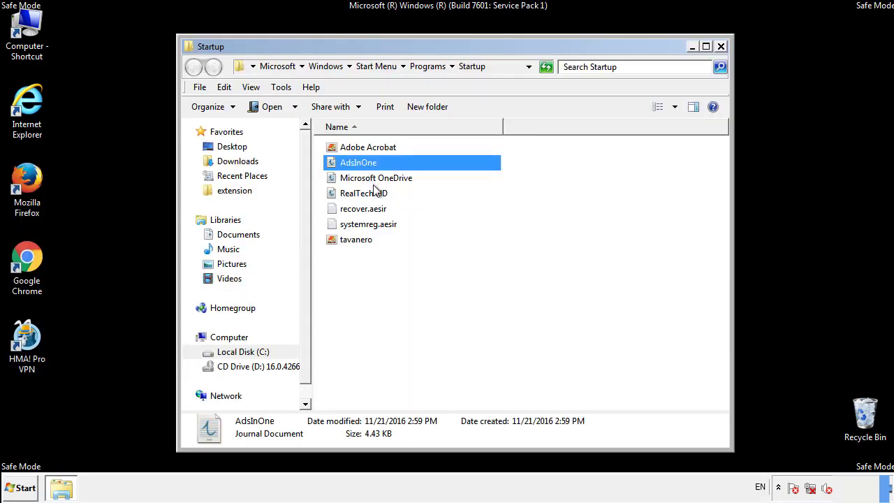
pyautogui.keyDown('ctrl'); pyautogui.click(363, 210); pyautogui.keyUp('ctrl')
pyautogui.keyDown('ctrl'); pyautogui.click(374, 224); pyautogui.keyUp('ctrl')
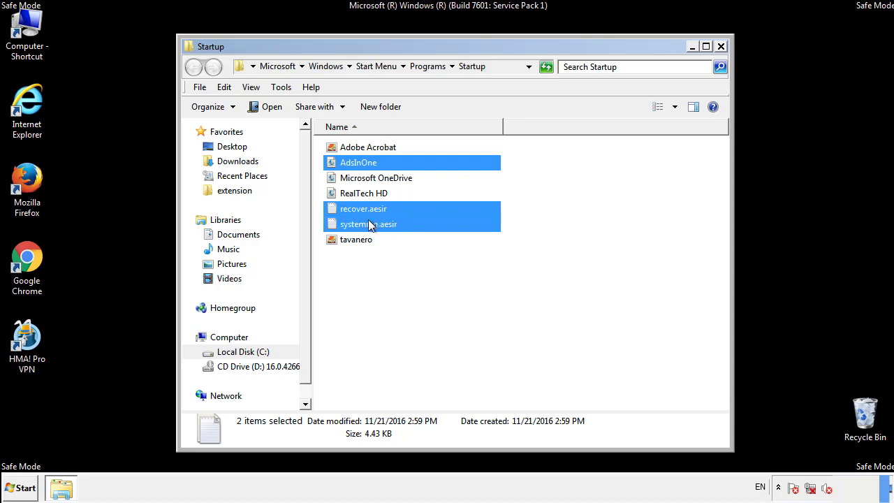
pyautogui.keyDown('ctrl'); pyautogui.click(359, 241); pyautogui.keyUp('ctrl')
pyautogui.rightClick(354, 241)
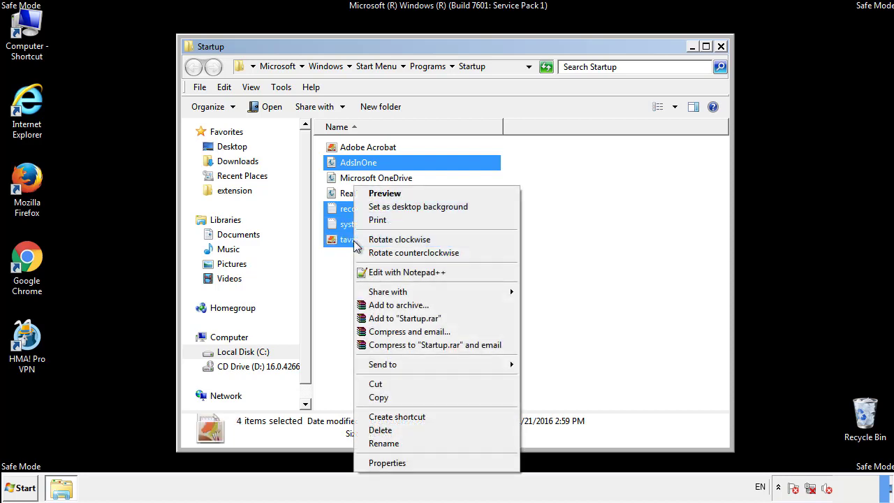
pyautogui.click(380, 430)
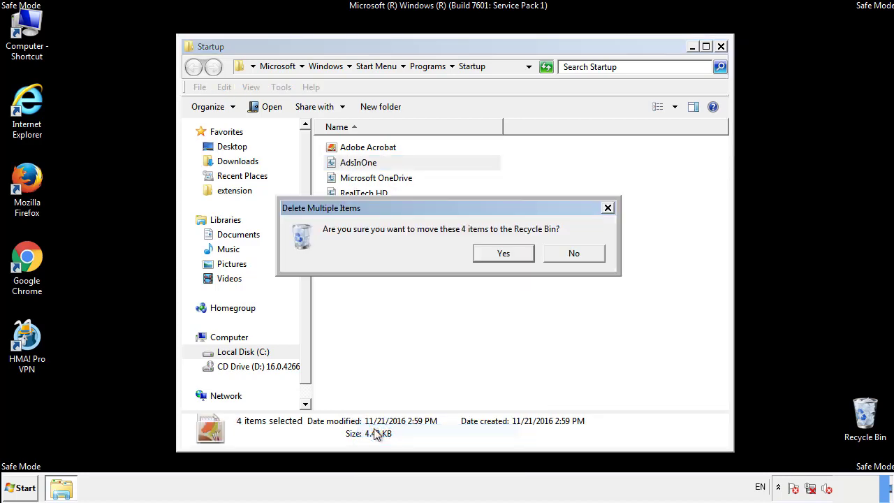
pyautogui.click(496, 254)
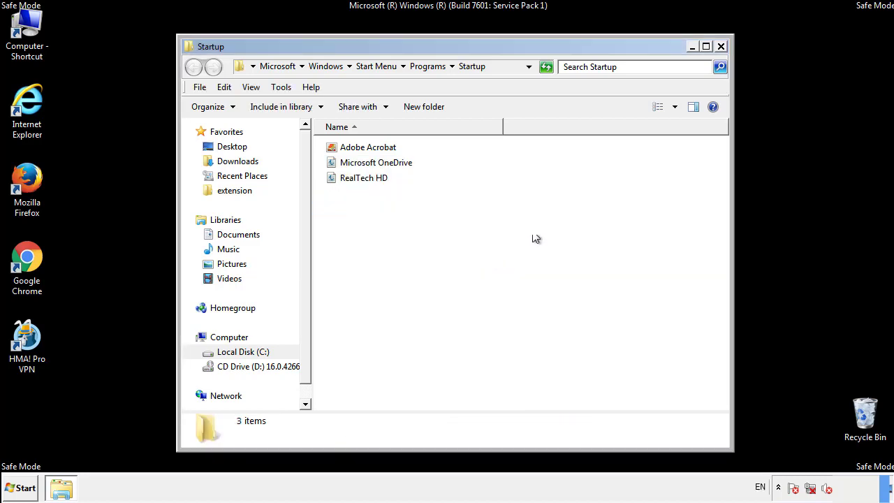
pyautogui.click(722, 49)
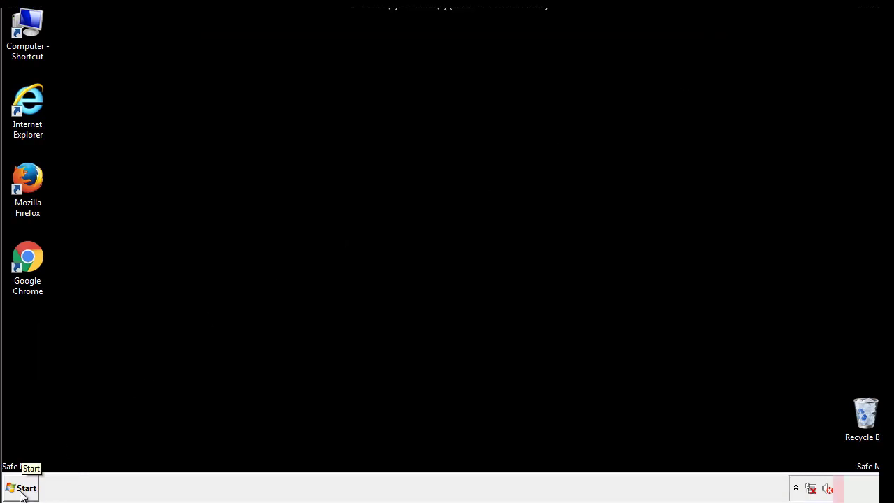
# Step: Launch regedit and expand HKEY_LOCAL_MACHINE\SOFTWARE
pyautogui.click(22, 493)
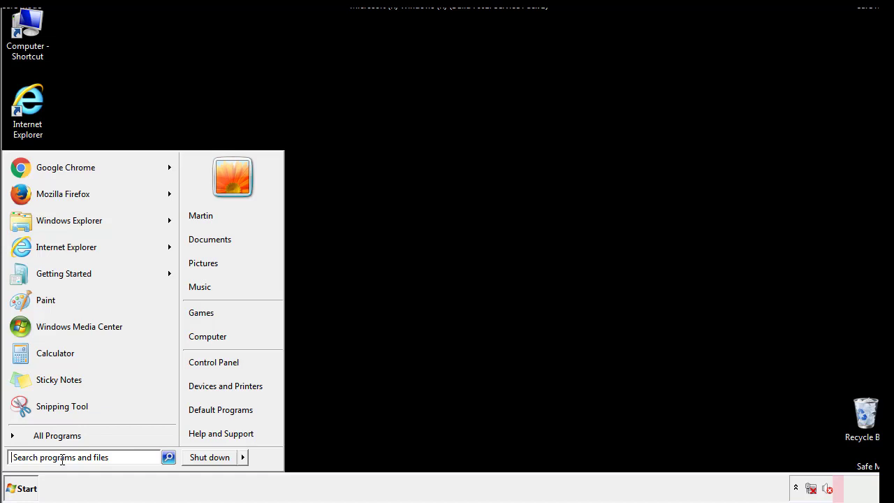
pyautogui.write('reged')
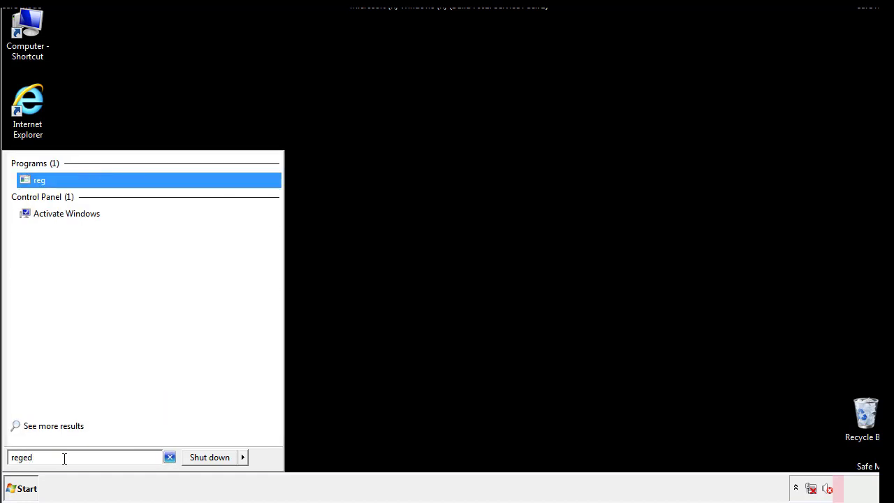
pyautogui.write('it')
pyautogui.press('Return')
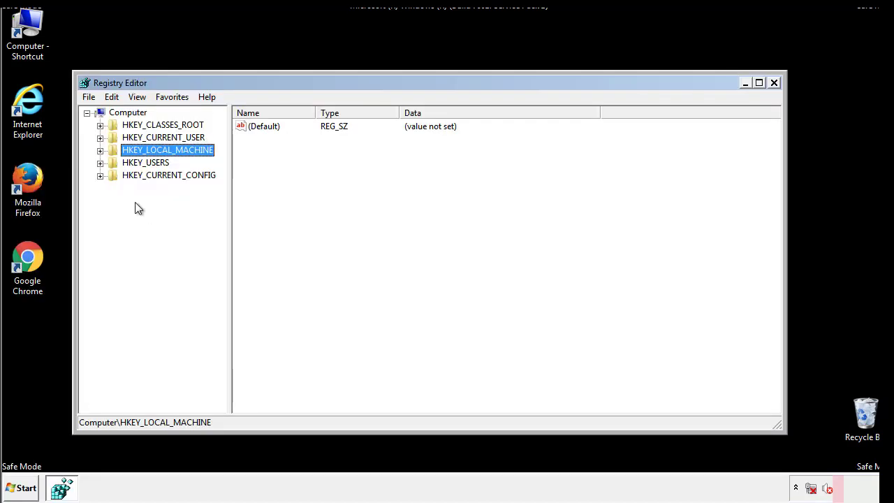
pyautogui.click(100, 150)
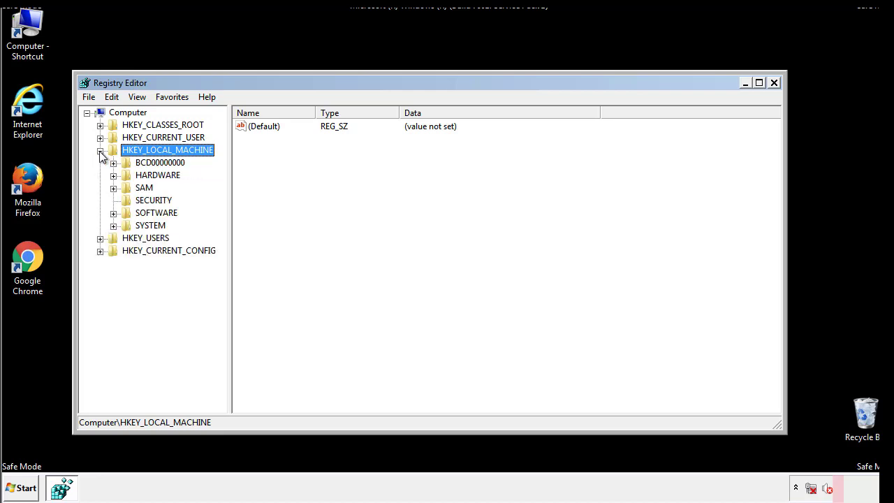
pyautogui.click(114, 213)
# Step: Expand Microsoft\Windows\CurrentVersion and scroll until the Run key is visible
pyautogui.scroll(-1, 220, 207)
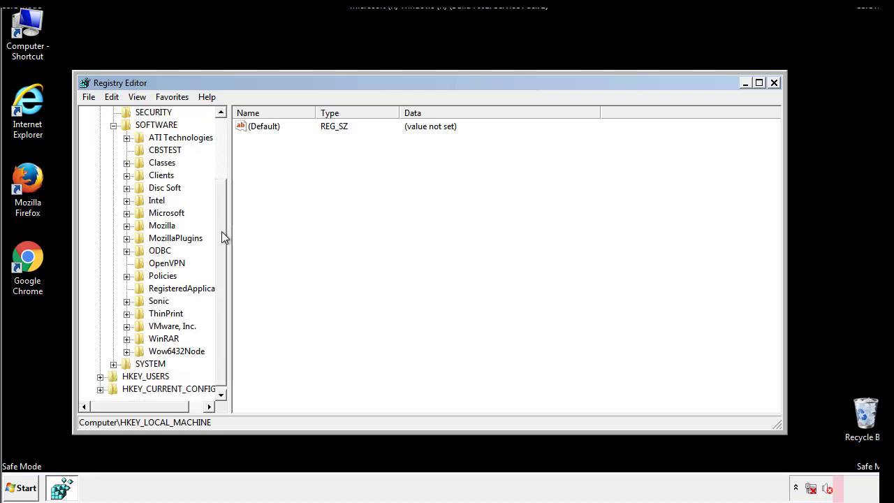
pyautogui.click(127, 213)
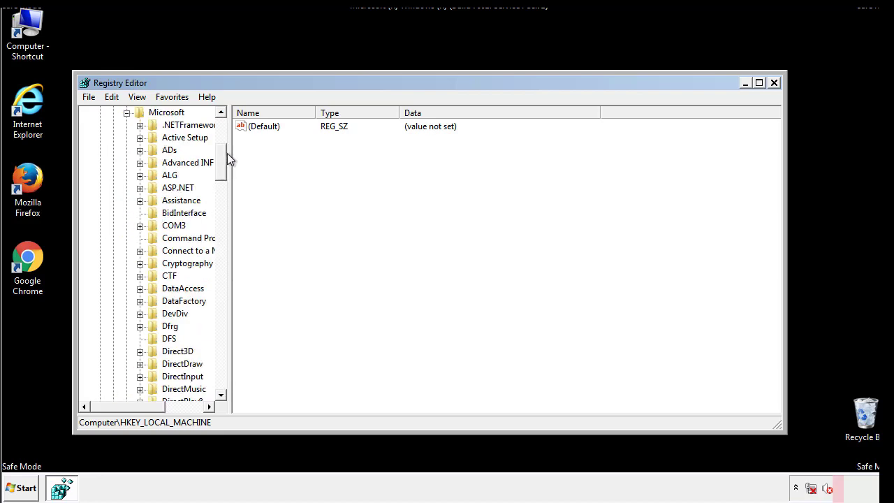
pyautogui.moveTo(220, 171); pyautogui.dragTo(224, 362)
pyautogui.click(140, 214)
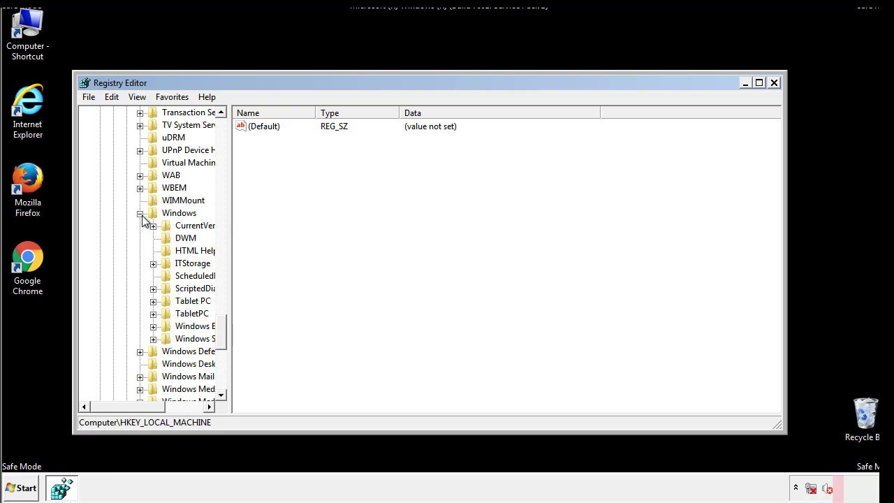
pyautogui.moveTo(123, 408); pyautogui.dragTo(142, 410)
pyautogui.click(115, 225)
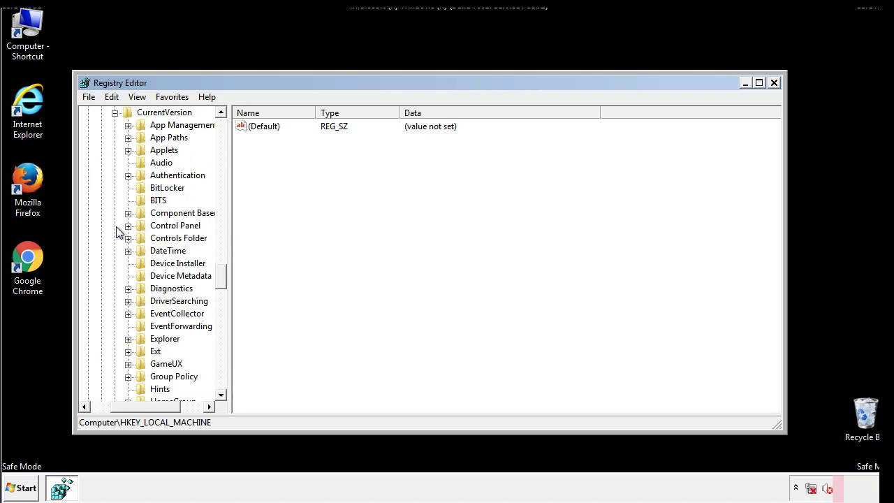
pyautogui.moveTo(227, 276); pyautogui.dragTo(221, 323)
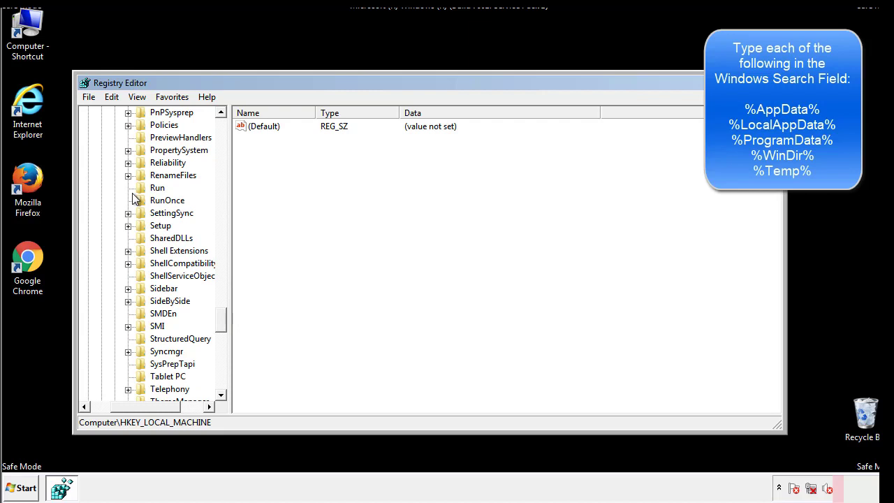
# Step: Delete the tappi.loc value from HKLM's Run key and scroll the tree back to the top
pyautogui.click(148, 189)
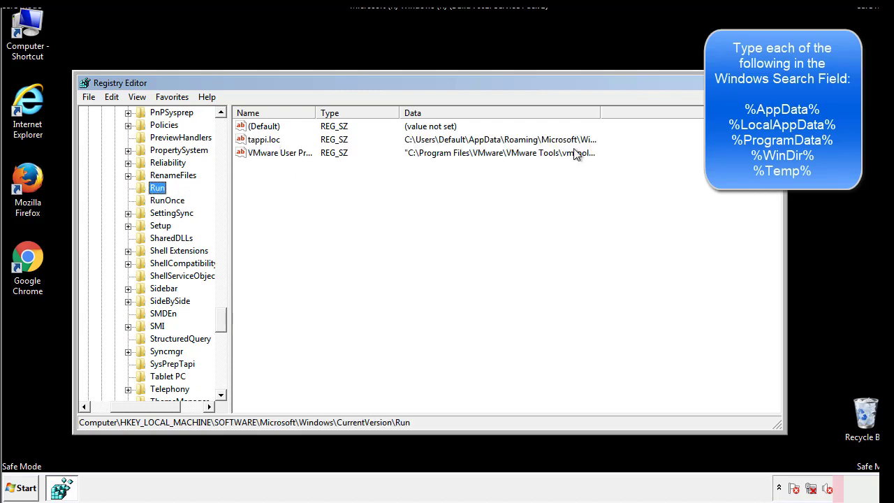
pyautogui.click(264, 143)
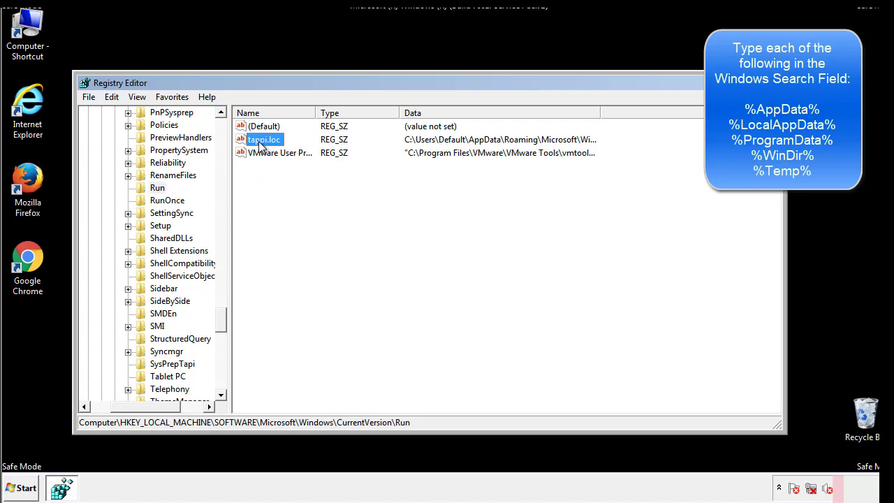
pyautogui.rightClick(260, 142)
pyautogui.click(278, 181)
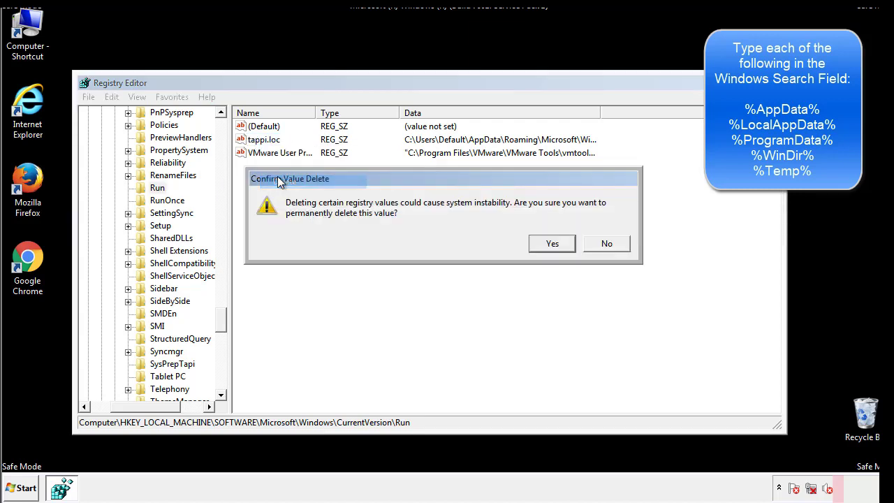
pyautogui.click(543, 243)
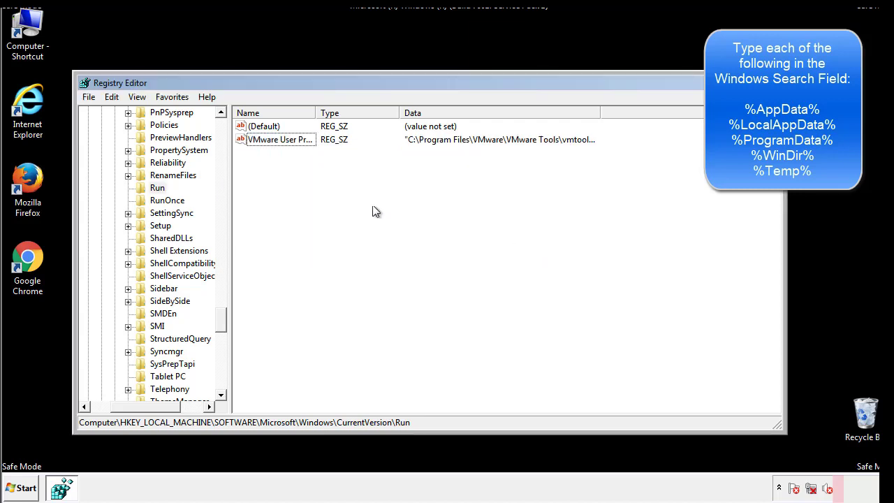
pyautogui.moveTo(222, 319); pyautogui.dragTo(221, 382)
pyautogui.moveTo(169, 405); pyautogui.dragTo(109, 416)
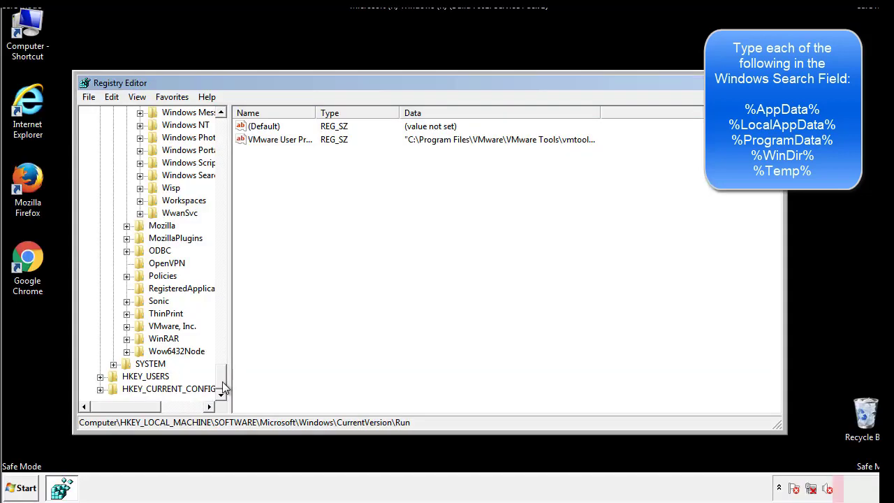
pyautogui.moveTo(221, 383); pyautogui.dragTo(228, 133)
# Step: Collapse HKLM and expand HKEY_CURRENT_USER\Software\Microsoft\Windows\CurrentVersion
pyautogui.click(100, 150)
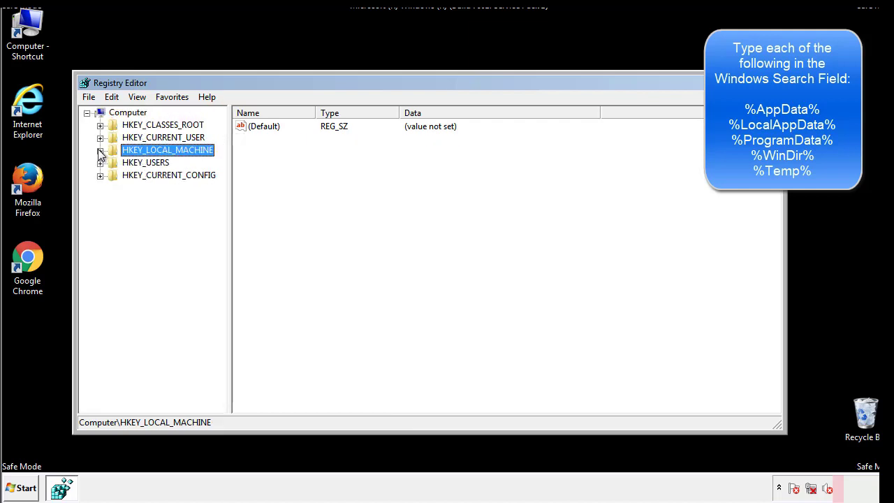
pyautogui.click(100, 138)
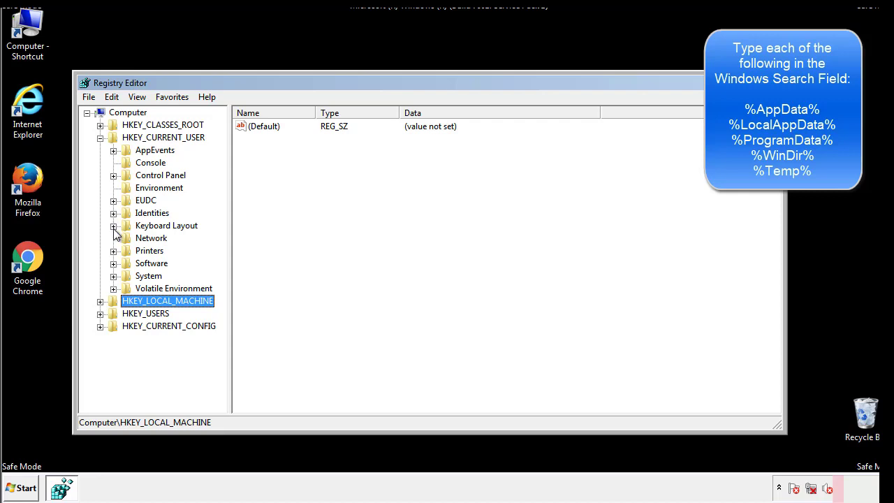
pyautogui.click(114, 264)
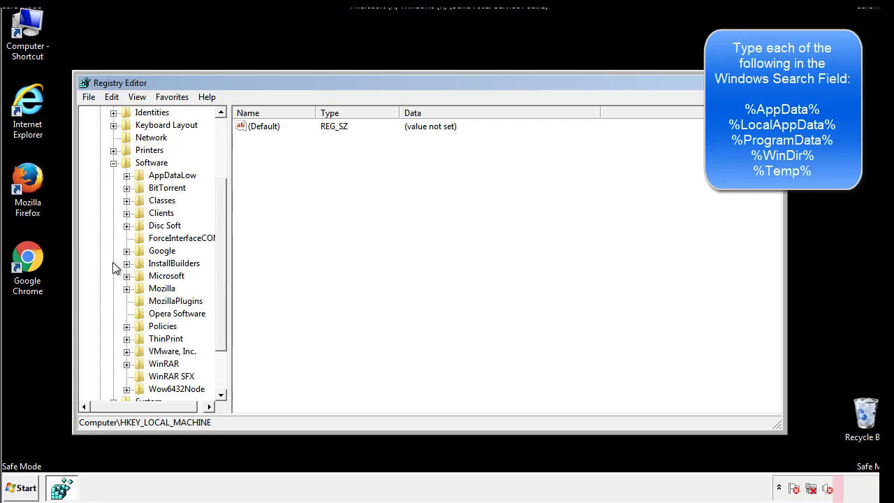
pyautogui.moveTo(220, 253); pyautogui.dragTo(220, 266)
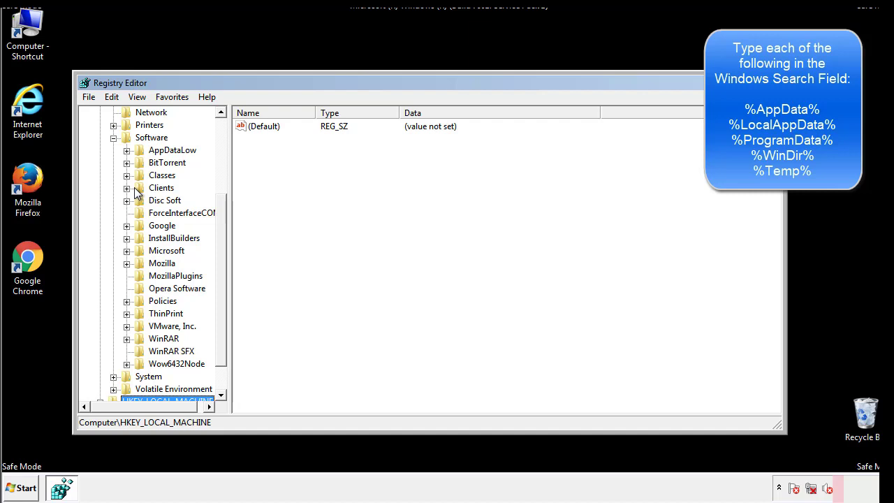
pyautogui.click(126, 251)
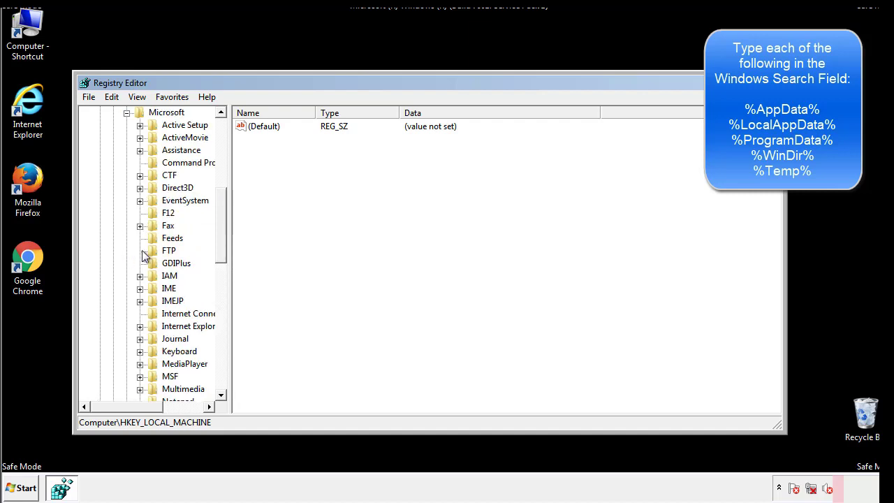
pyautogui.moveTo(219, 214); pyautogui.dragTo(220, 297)
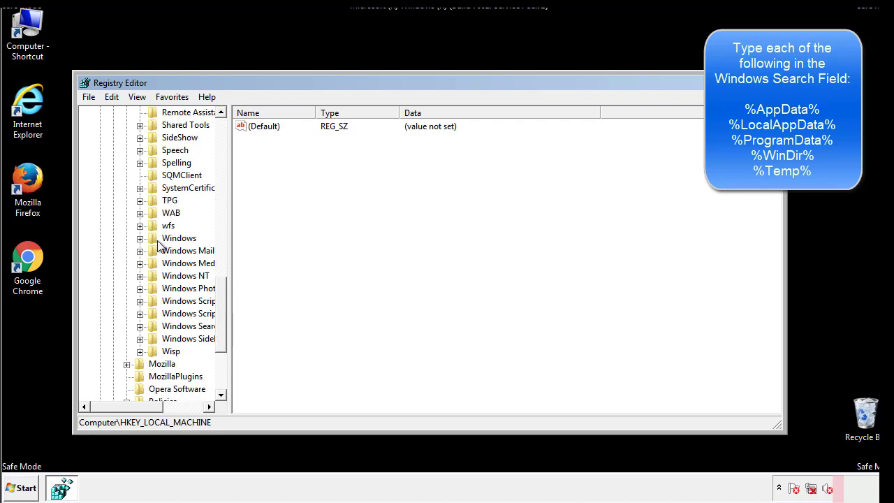
pyautogui.click(140, 239)
pyautogui.click(153, 250)
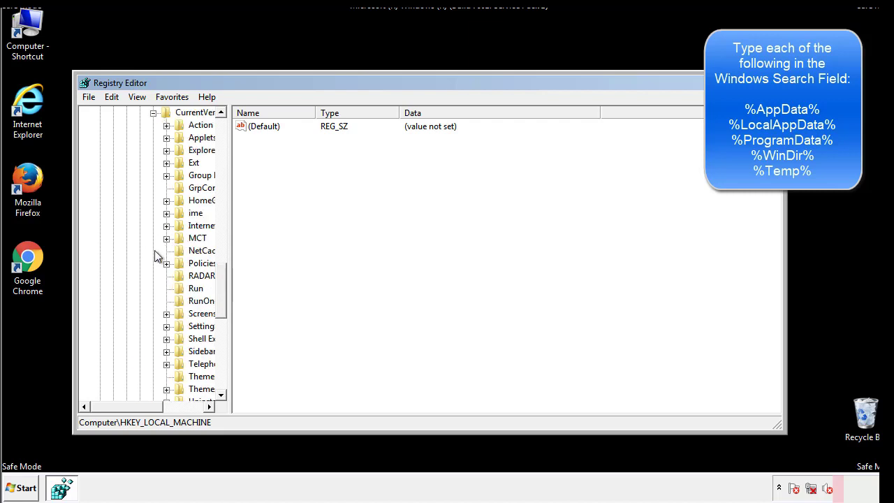
pyautogui.moveTo(136, 410); pyautogui.dragTo(157, 407)
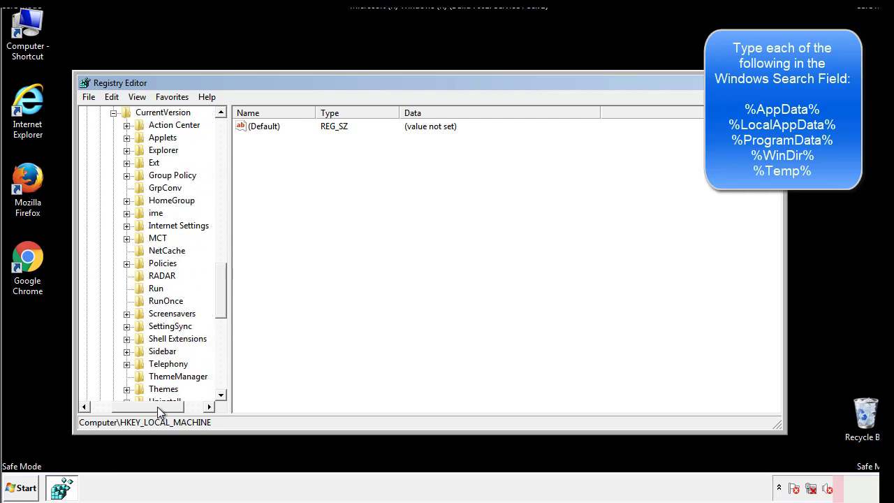
# Step: Inspect the per-user Run key, which holds only a DAEMON Tools entry, then collapse Windows
pyautogui.click(154, 286)
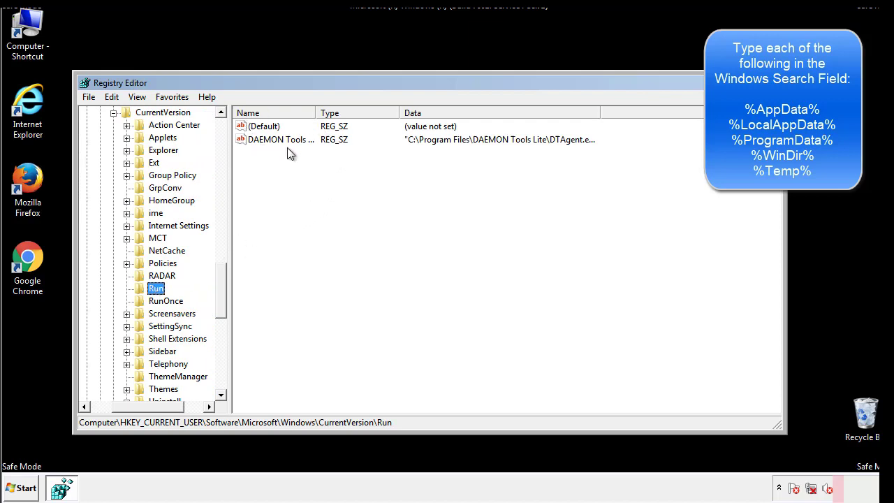
pyautogui.click(382, 160)
pyautogui.moveTo(260, 203)
pyautogui.mouseDown()
pyautogui.moveTo(273, 165)
pyautogui.moveTo(317, 157)
pyautogui.mouseUp()
pyautogui.moveTo(148, 404); pyautogui.dragTo(131, 406)
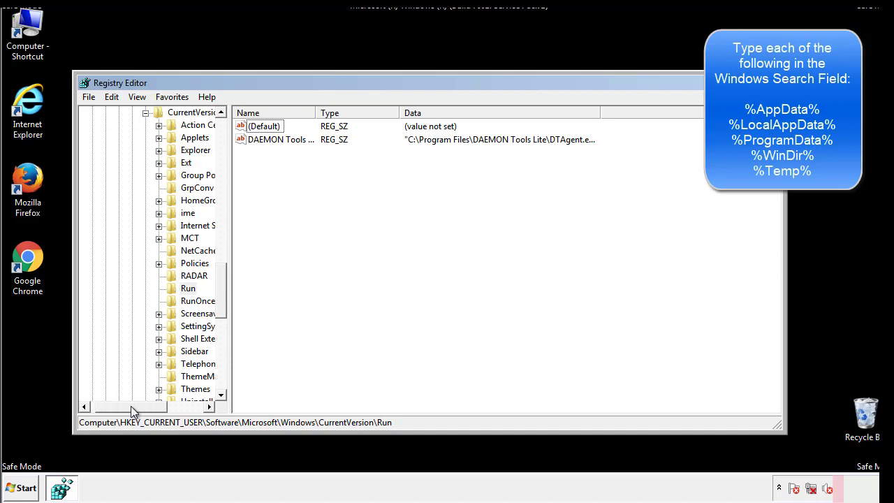
pyautogui.moveTo(227, 306); pyautogui.dragTo(221, 293)
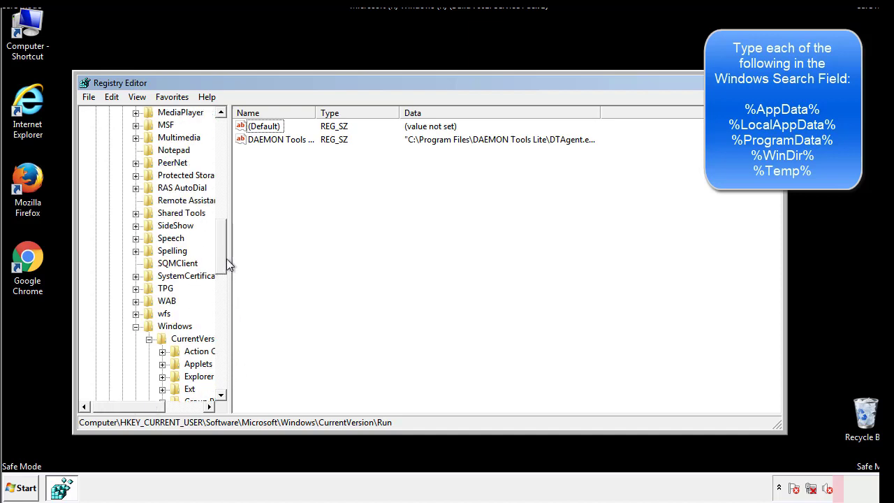
pyautogui.click(136, 327)
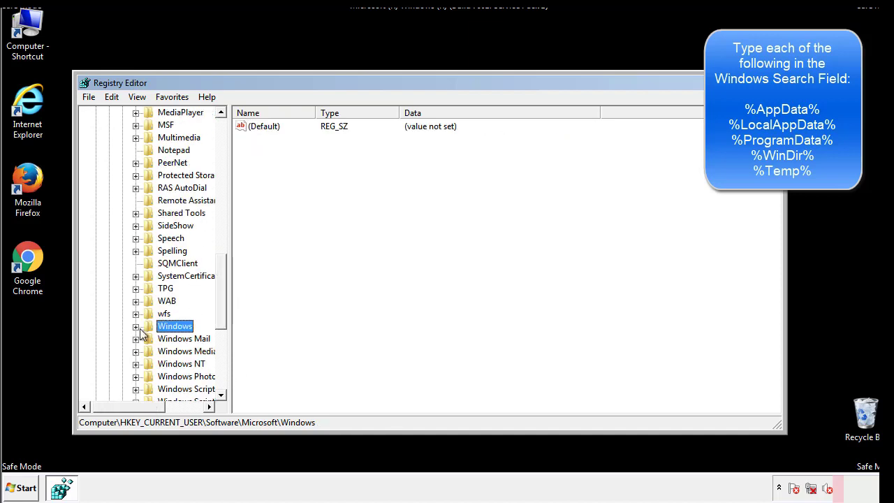
pyautogui.moveTo(224, 311); pyautogui.dragTo(225, 173)
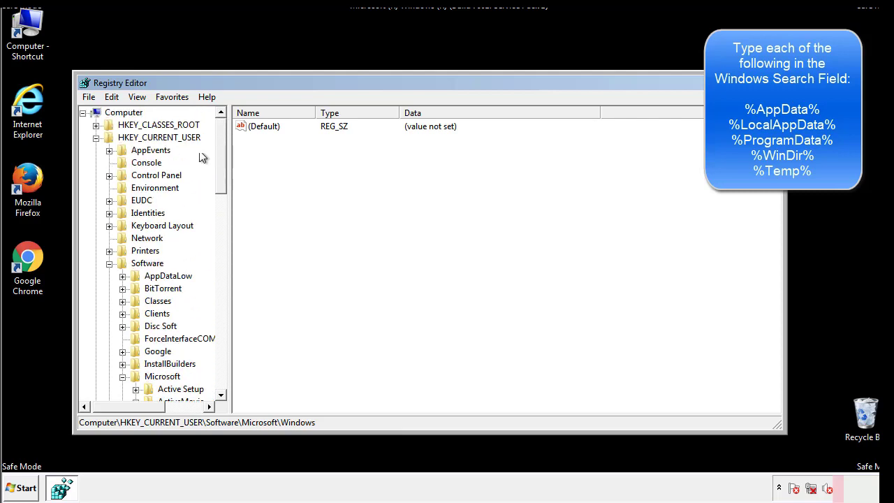
# Step: Use Edit > Find to search for %temp%, landing on the Temporary Files key's Folder value
pyautogui.click(112, 97)
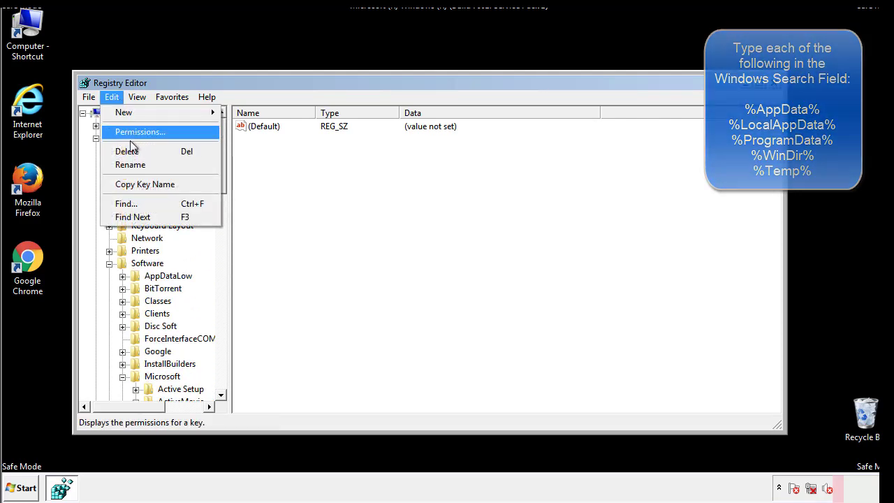
pyautogui.click(126, 204)
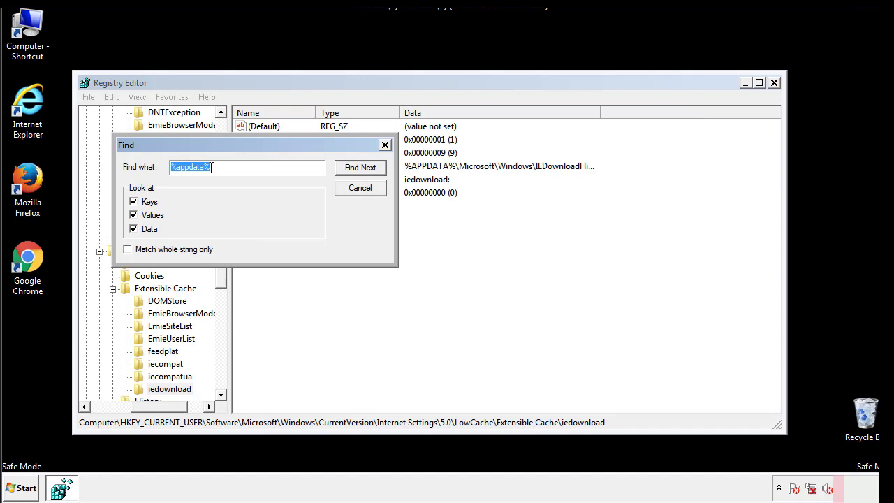
pyautogui.write('%t')
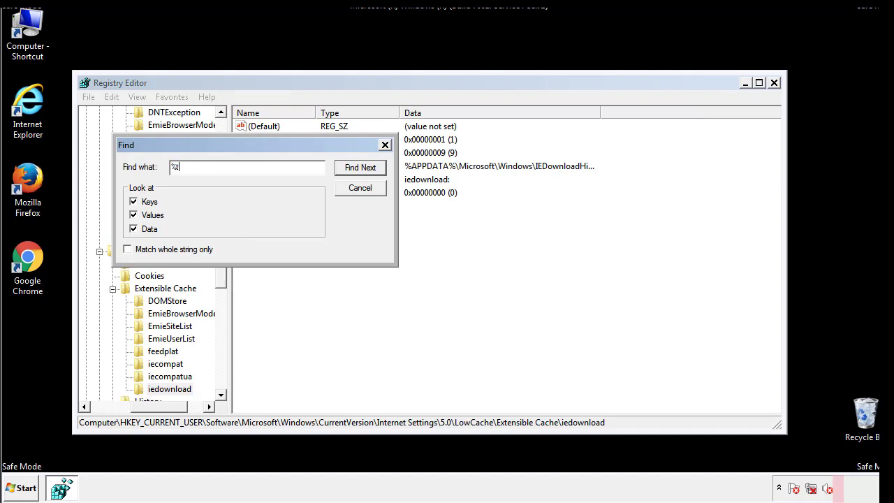
pyautogui.write('emp%')
pyautogui.press('Return')
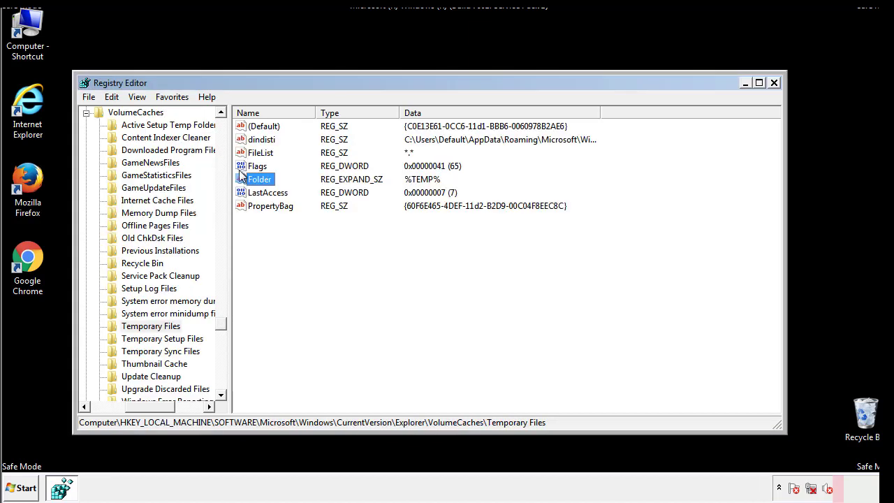
# Step: Select and delete all Temporary Files values except (Default), confirming the deletion
pyautogui.click(366, 245)
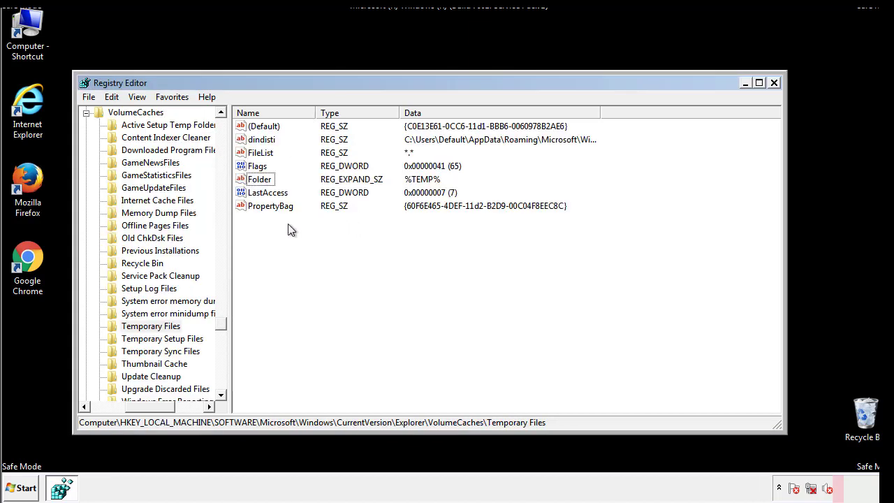
pyautogui.moveTo(288, 225)
pyautogui.mouseDown()
pyautogui.moveTo(265, 205)
pyautogui.moveTo(254, 129)
pyautogui.mouseUp()
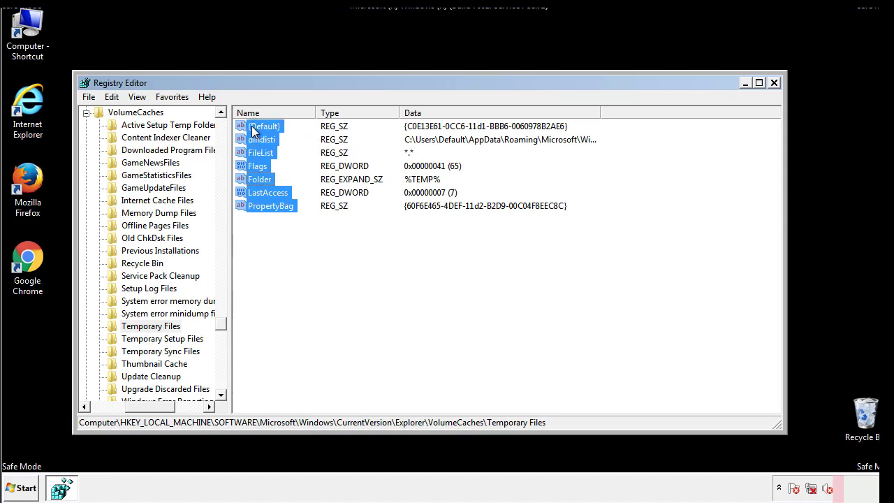
pyautogui.rightClick(254, 132)
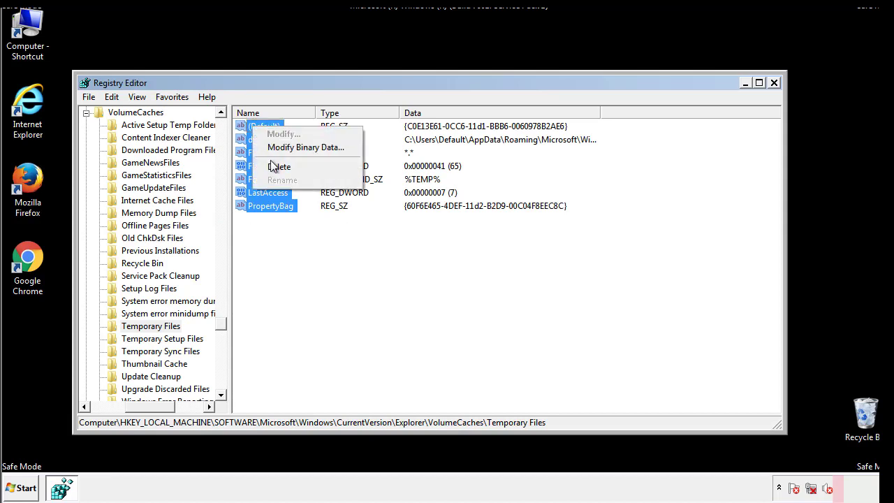
pyautogui.click(274, 168)
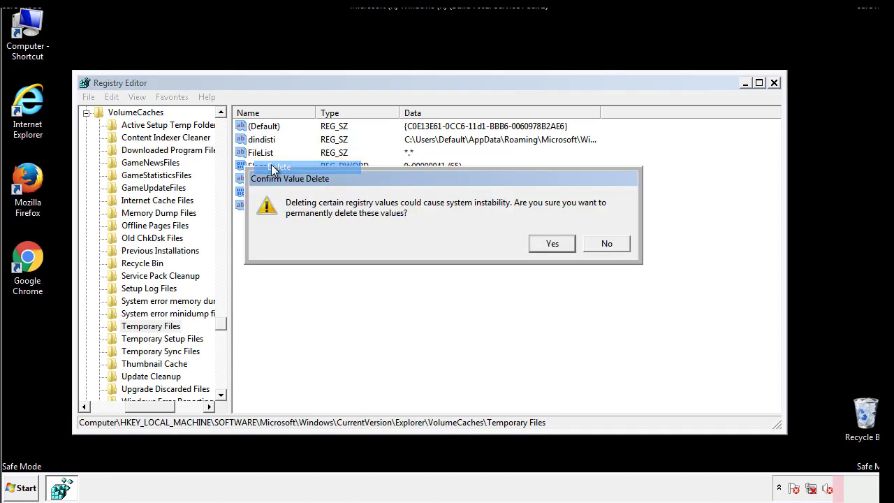
pyautogui.click(569, 244)
pyautogui.click(312, 171)
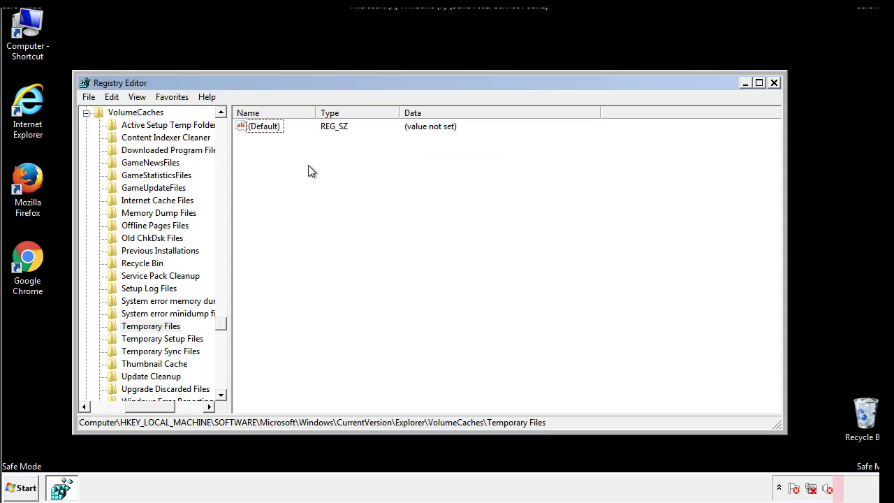
# Step: Close Registry Editor and launch msconfig from the Start menu search
pyautogui.click(776, 84)
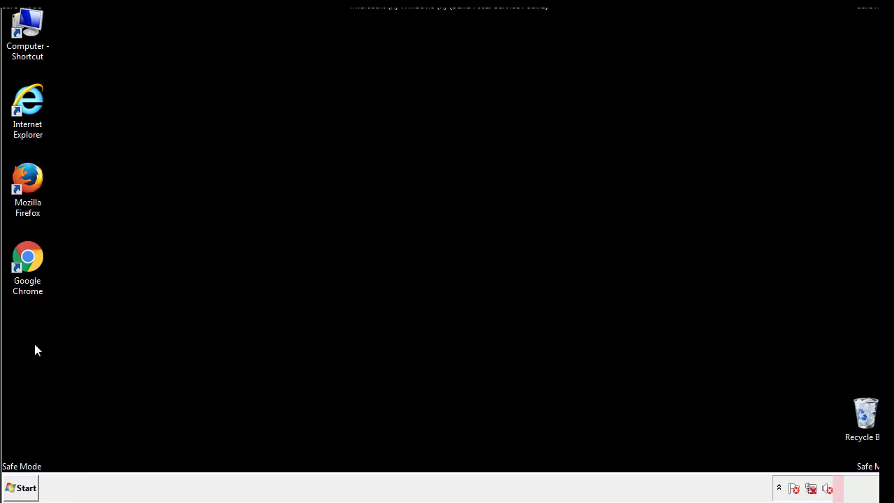
pyautogui.click(19, 489)
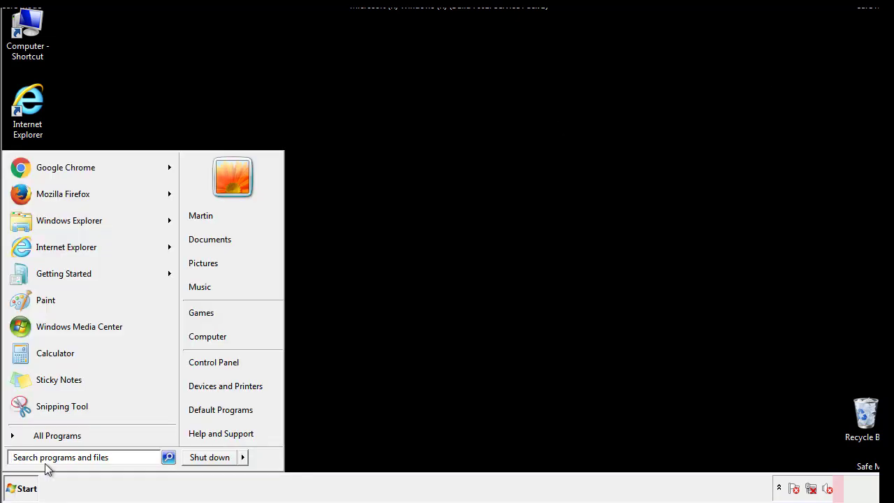
pyautogui.write('mscon')
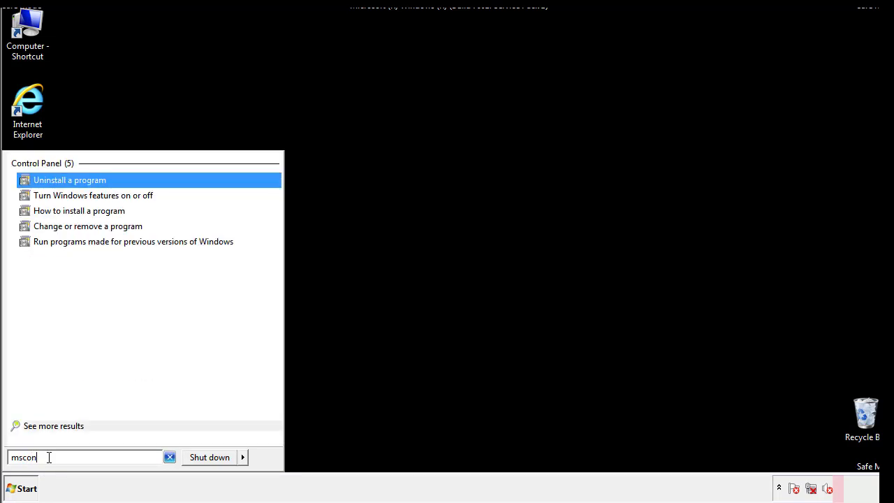
pyautogui.write('fig')
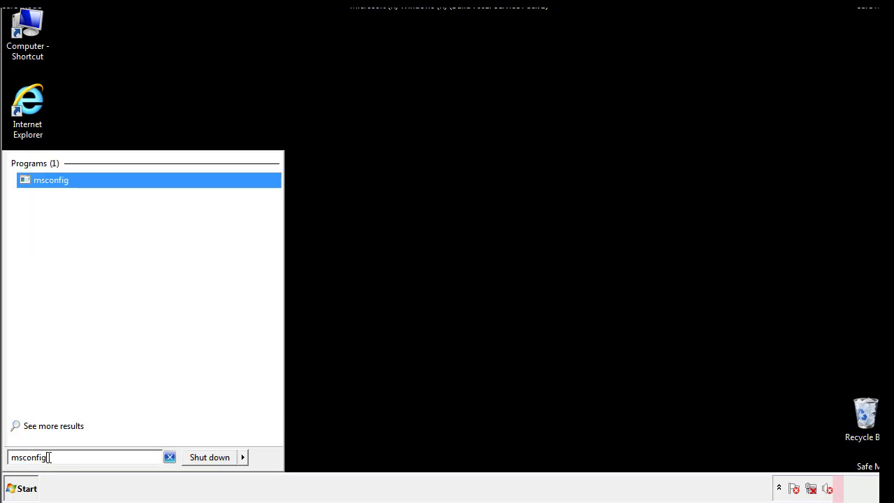
pyautogui.press('Return')
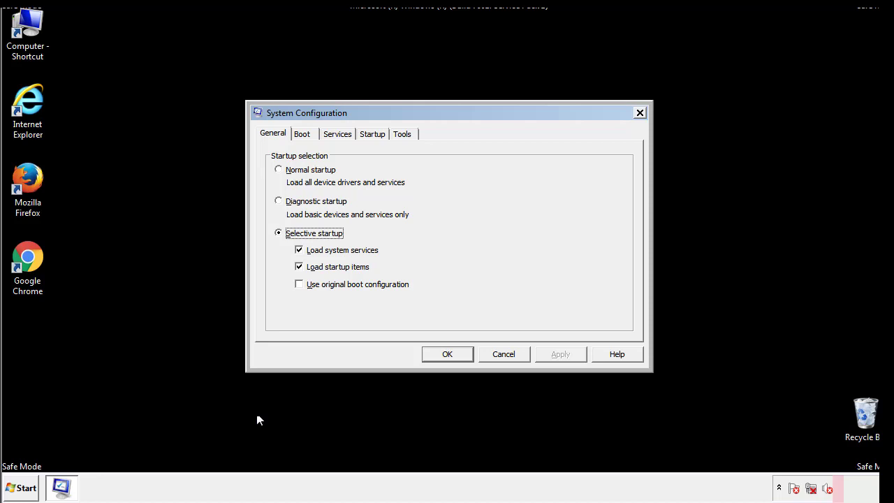
# Step: Uncheck Safe boot on the Boot tab, apply the change, and restart now
pyautogui.click(307, 133)
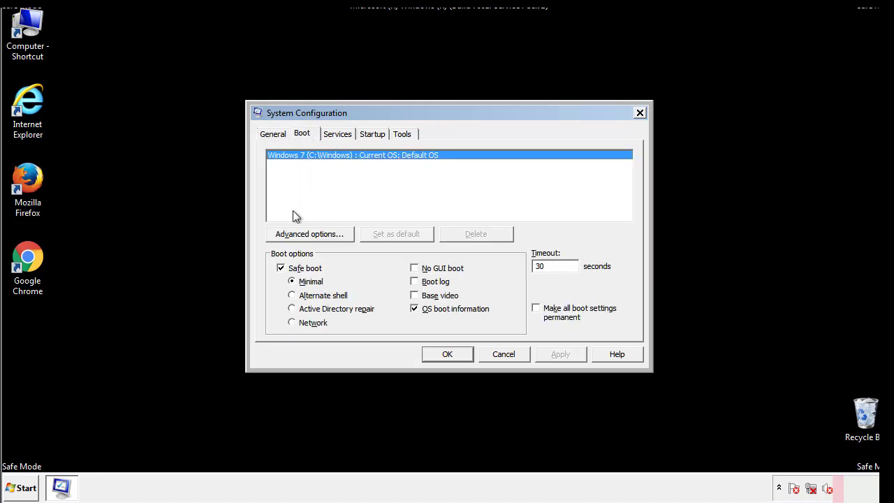
pyautogui.click(282, 269)
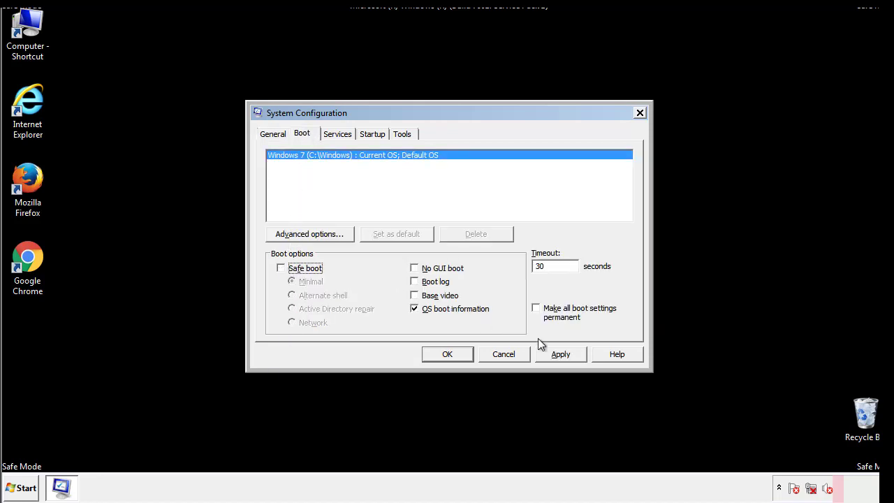
pyautogui.click(562, 354)
pyautogui.click(445, 354)
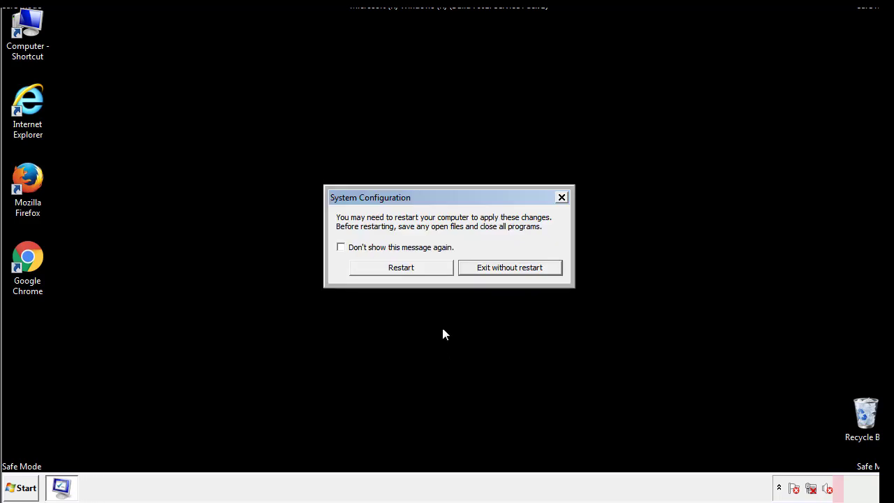
pyautogui.click(414, 272)
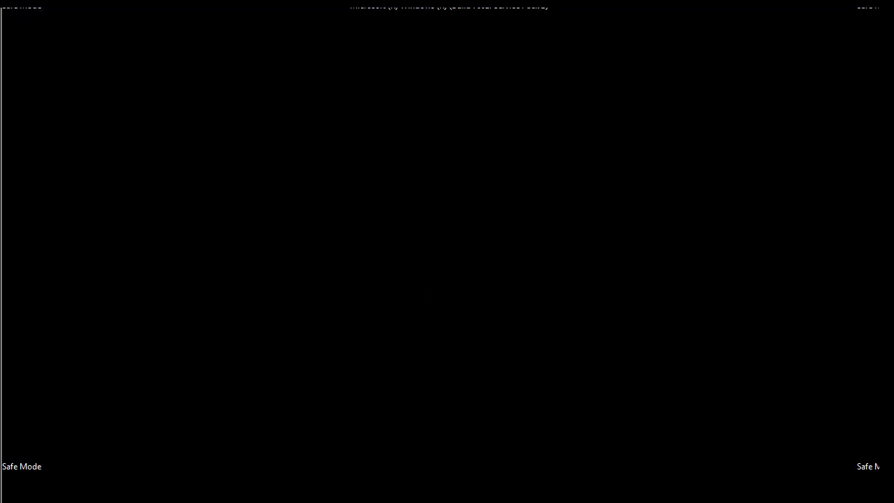